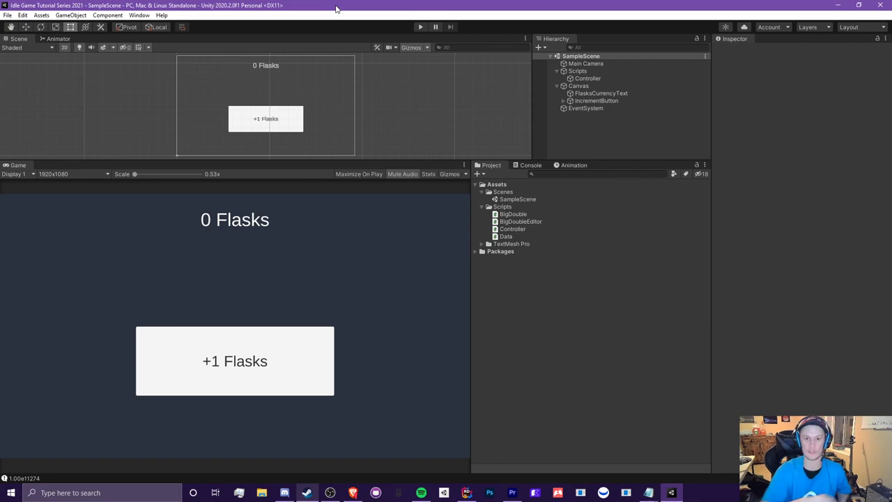
Step: Select the flask currency text and enlarge the Scene view so the whole canvas can be seen
left_click(265, 65)
scroll(278, 90, "up", 1)
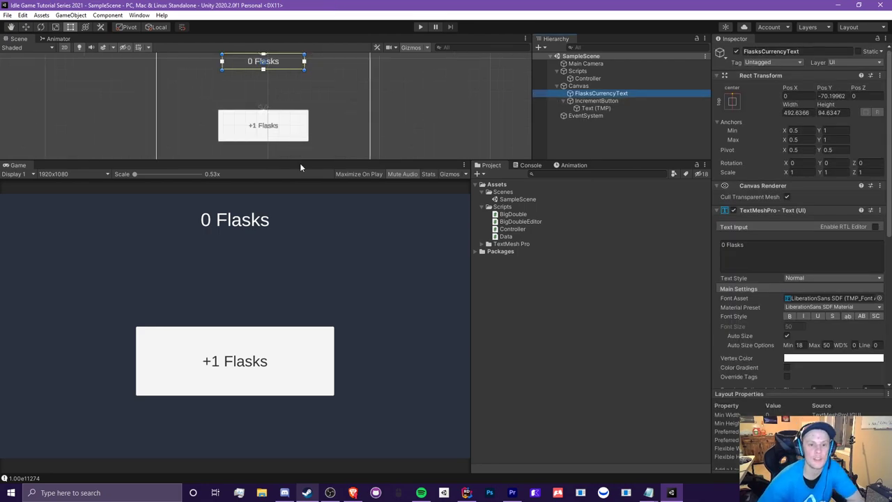
left_click_drag(299, 167, 293, 347)
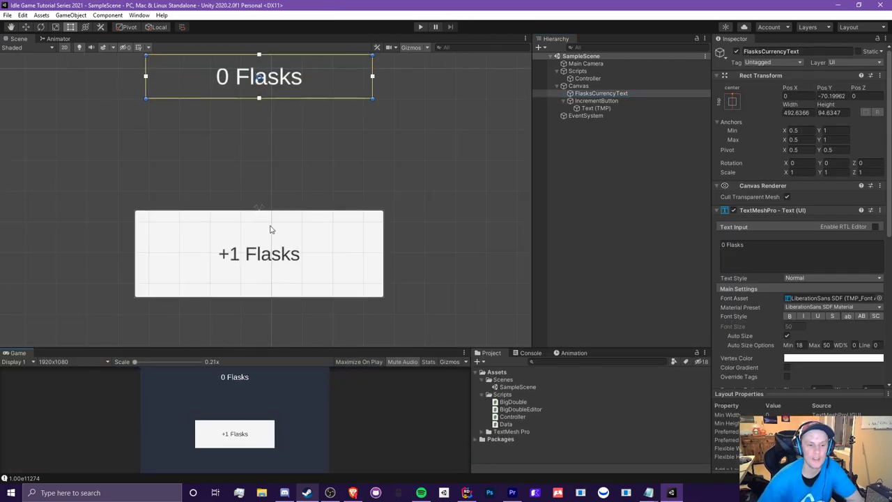
scroll(271, 229, "down", 2)
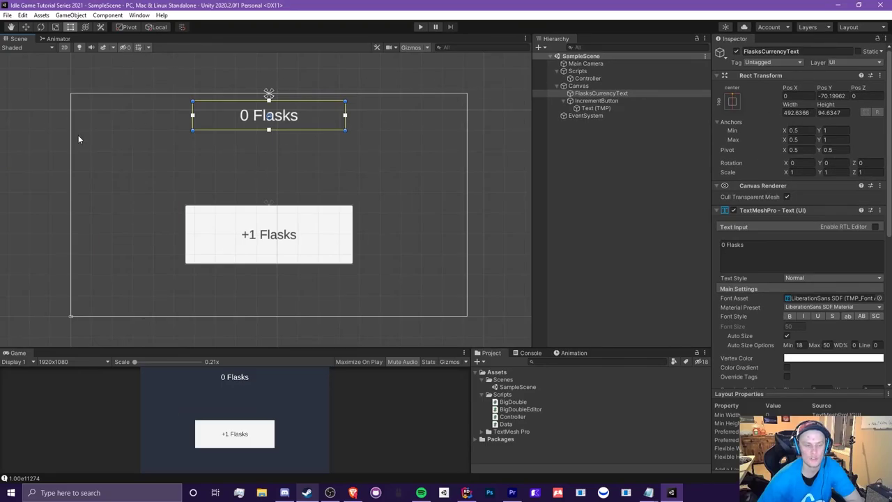
Step: Try the middle-center anchor preset on the IncrementButton's Text (TMP), and switch it back to stretch in both directions
left_click(579, 86)
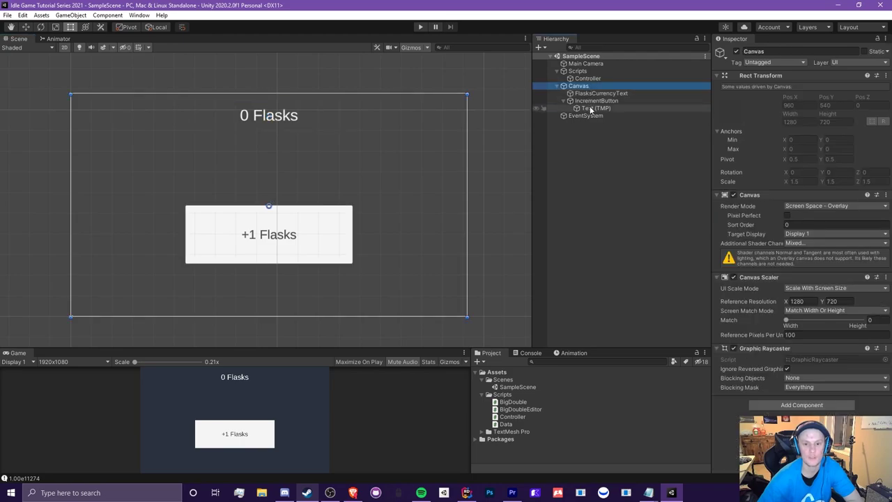
left_click(594, 108)
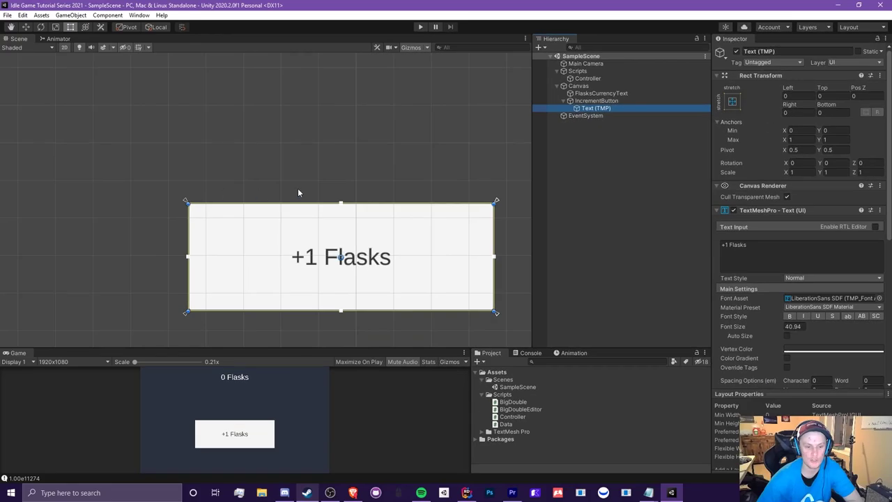
left_click(606, 101)
left_click(596, 108)
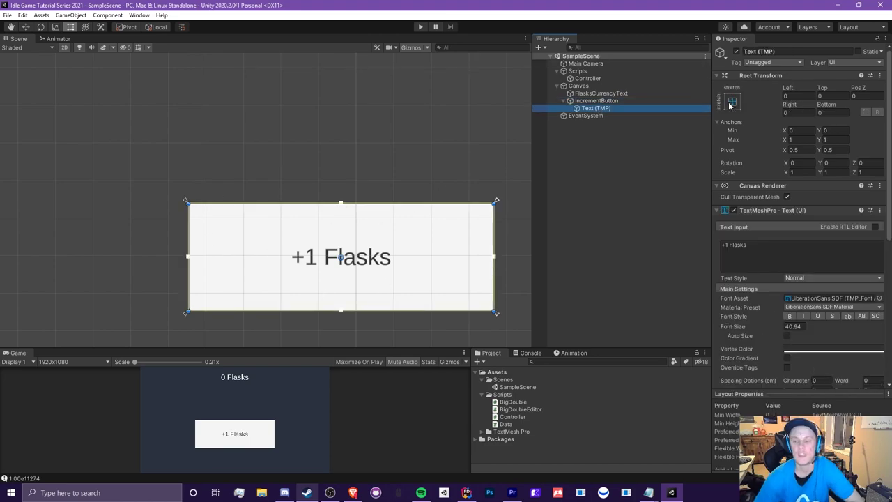
left_click(732, 101)
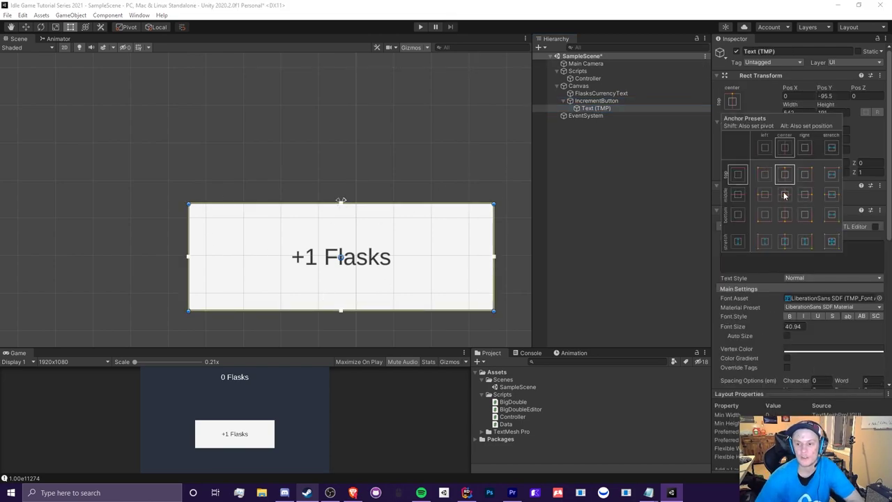
left_click(784, 194)
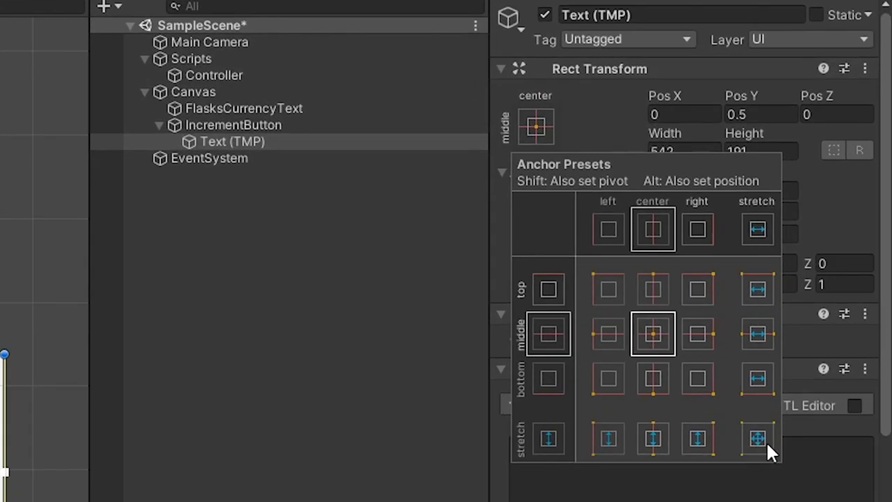
left_click(766, 443)
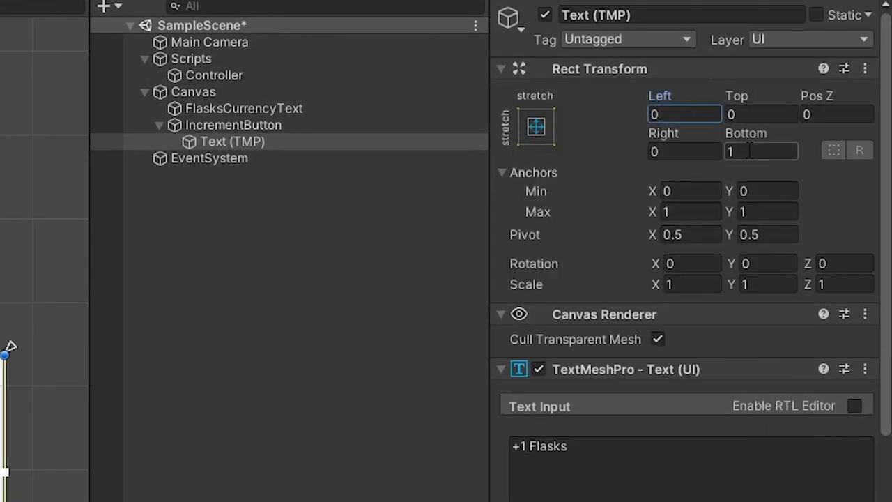
Step: Set the Left, Top, Right and Bottom offsets of the button's Text (TMP) to 10
left_click(749, 151)
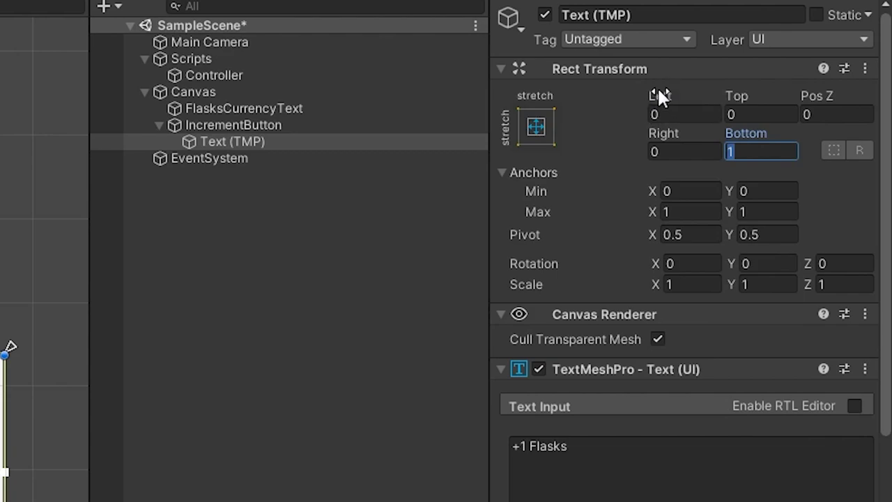
left_click(677, 113)
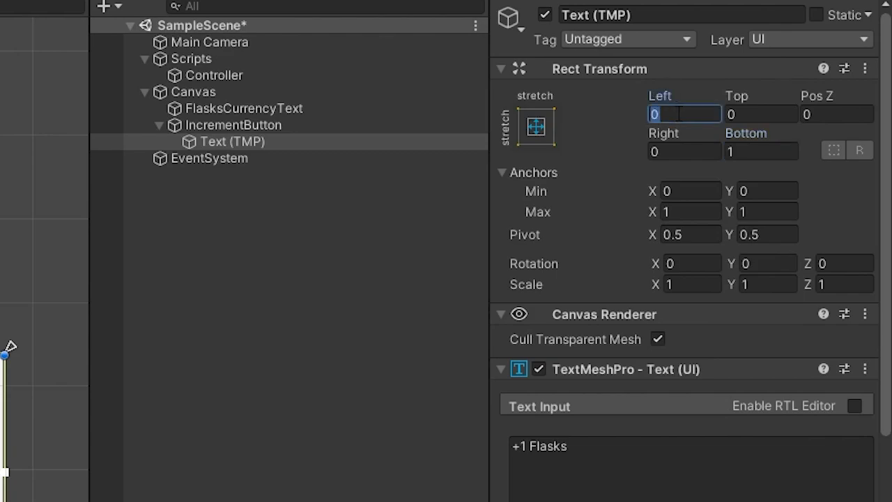
type("10")
key("Tab")
type("10")
key("Tab")
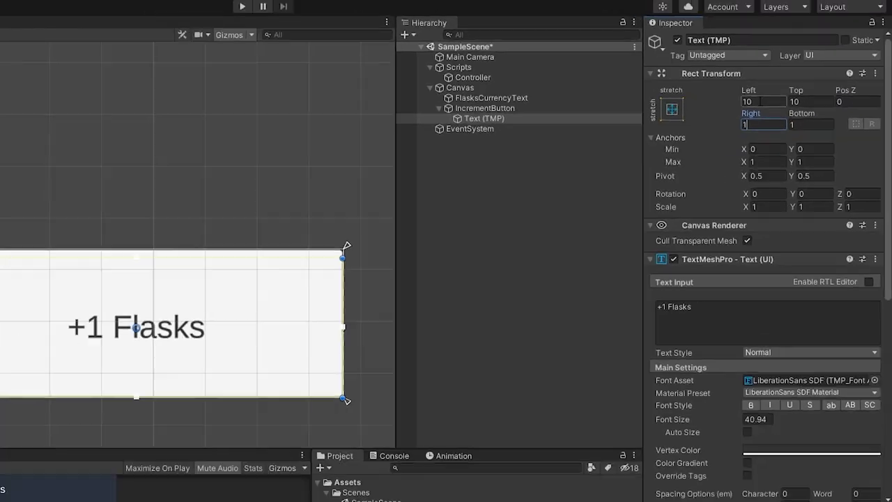
key("Tab")
key("Tab")
type("10")
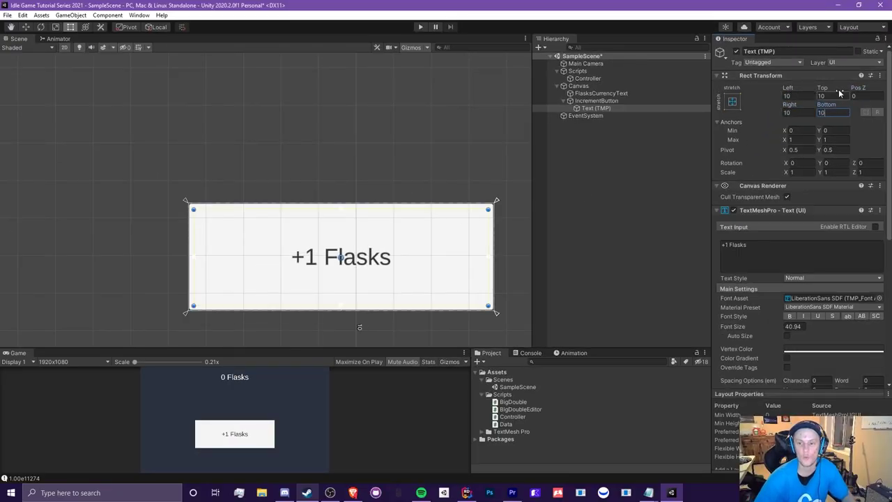
Step: Compare the IncrementButton with its Text (TMP), and set the text's Left and Right offsets to 0
left_click(596, 101)
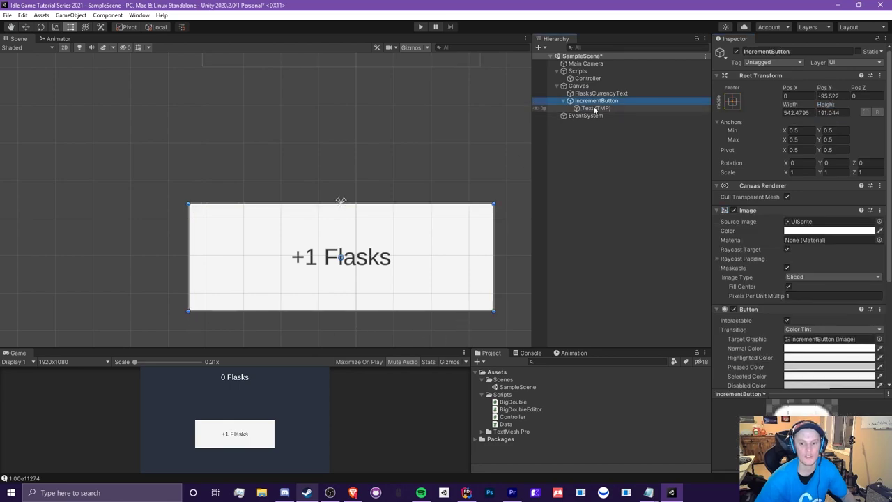
left_click(594, 109)
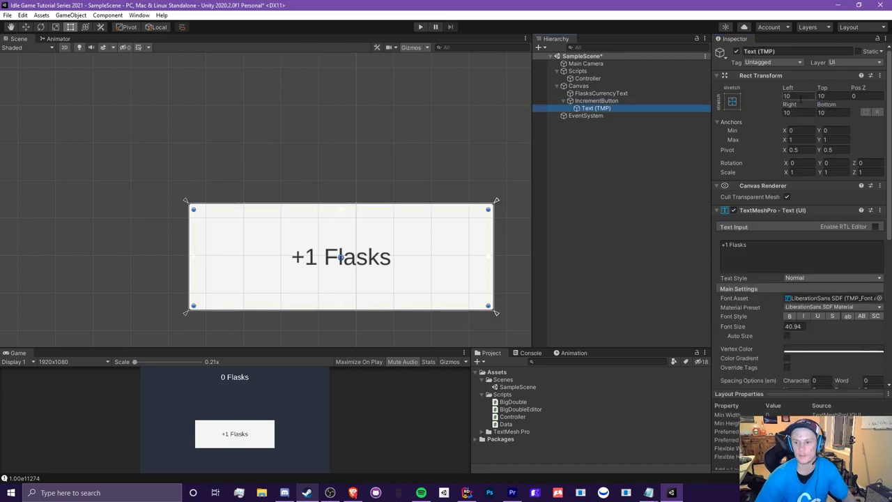
left_click(800, 97)
type("0")
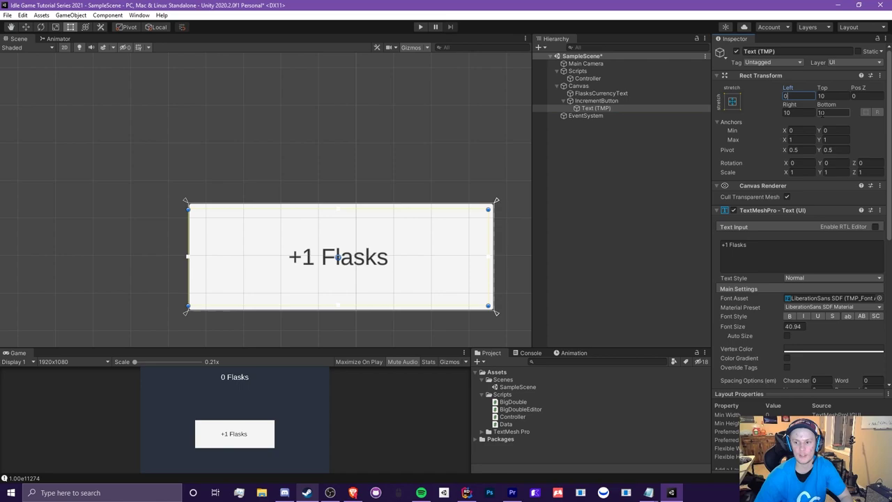
left_click(801, 112)
type("0")
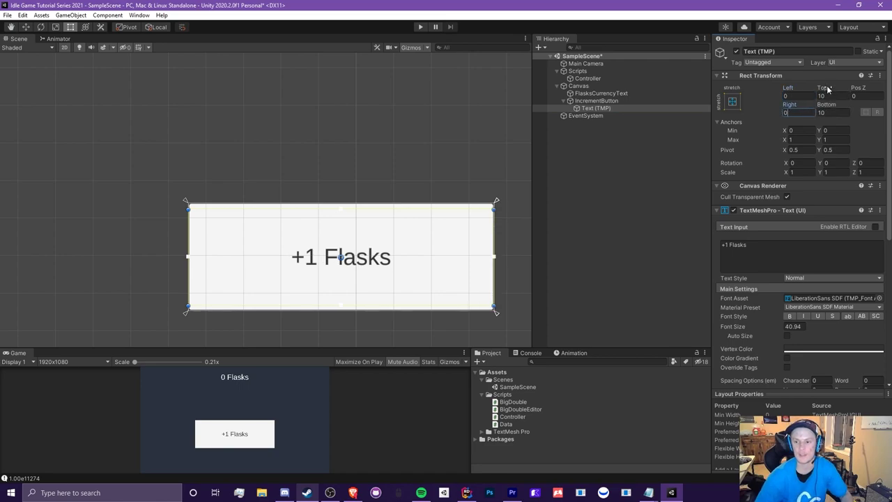
scroll(271, 261, "up", 6)
middle_click_drag(273, 258, 193, 205)
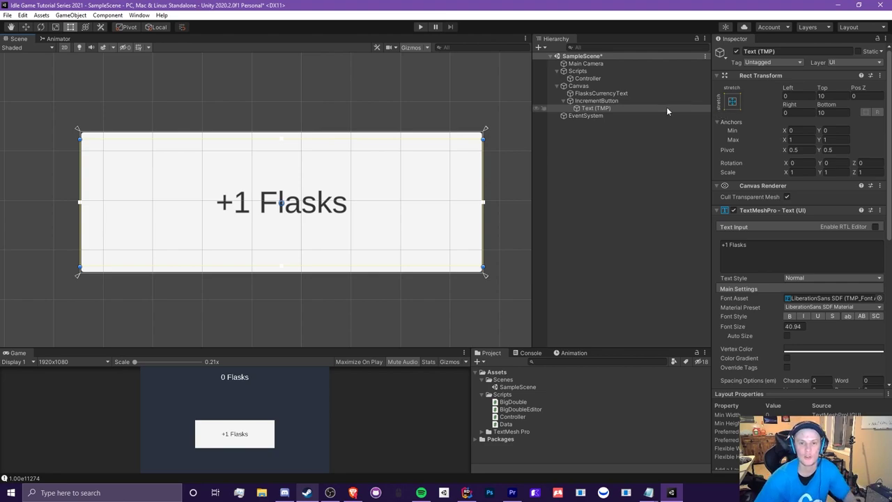
Step: Undo the last offset change and set the button text's Right, Bottom and Top offsets to 0
key("ctrl+z")
left_click(798, 113)
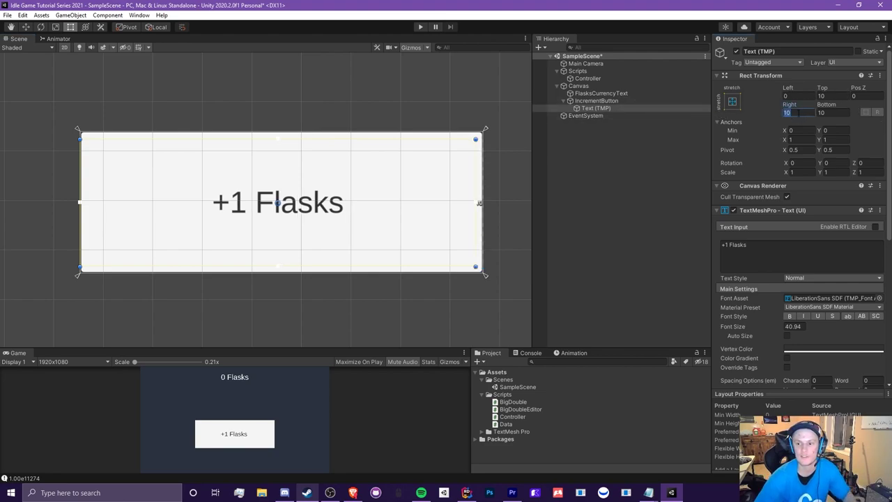
type("0")
left_click(825, 112)
type("0")
left_click(829, 95)
type("0")
scroll(292, 158, "down", 12)
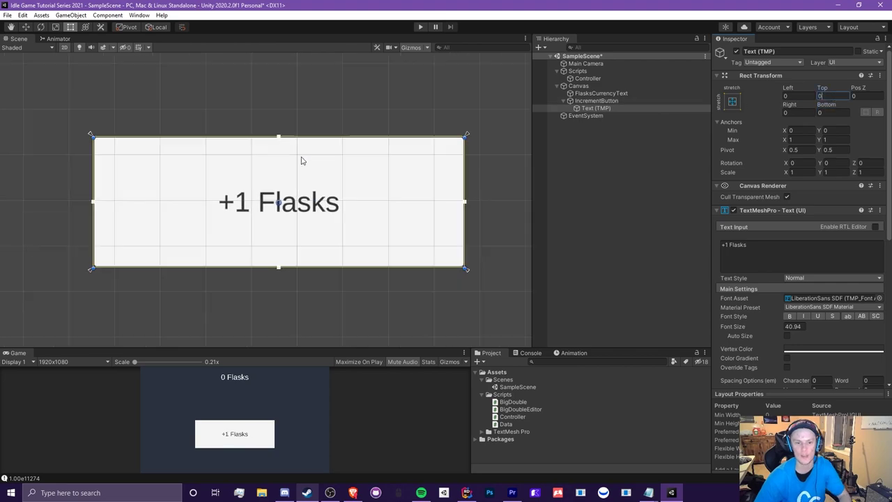
Step: Add a UI Image under the Canvas and name it Background
scroll(176, 146, "up", 2)
right_click(597, 86)
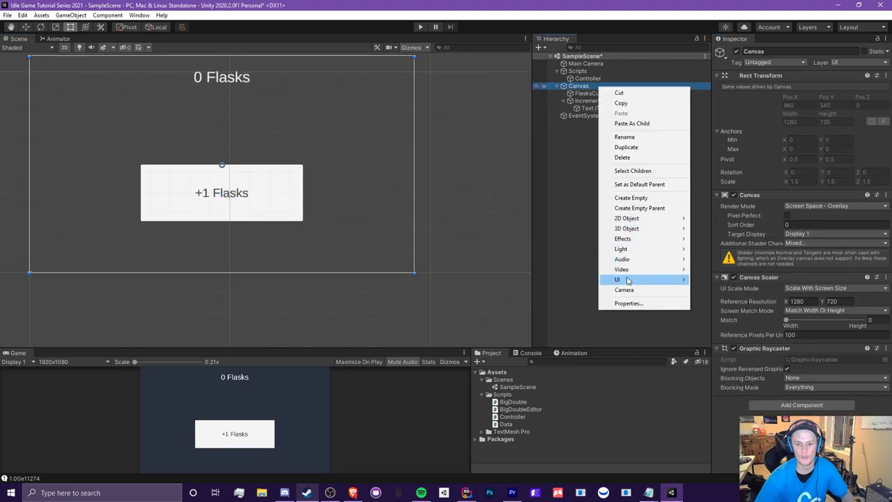
mouse_move(648, 279)
left_click(710, 299)
type("H")
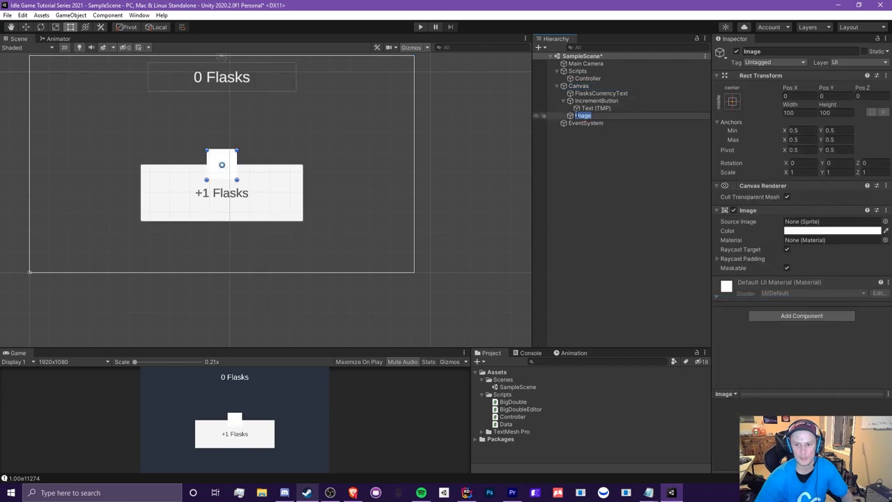
type("ackground")
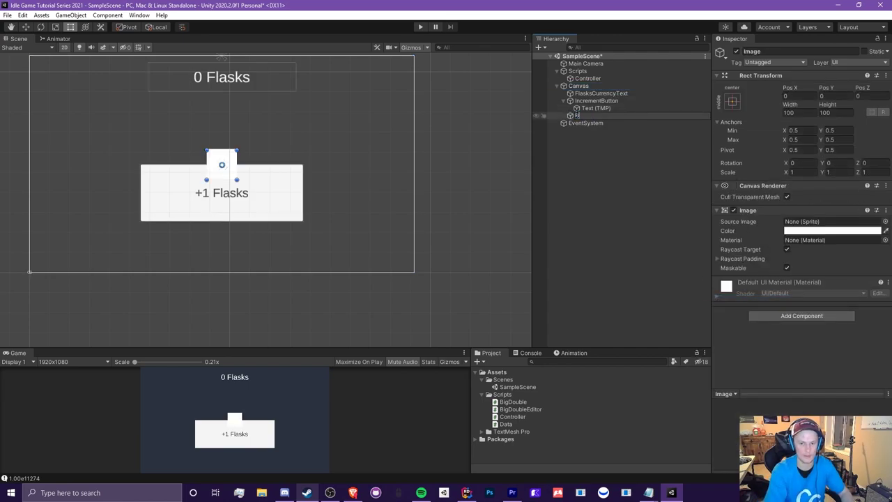
key("Return")
Step: Try to stretch the Background image by its corners to the canvas edges, and undo the resizing
left_click_drag(240, 149, 414, 56)
left_click_drag(206, 179, 30, 272)
key("ctrl+z")
key("ctrl+z")
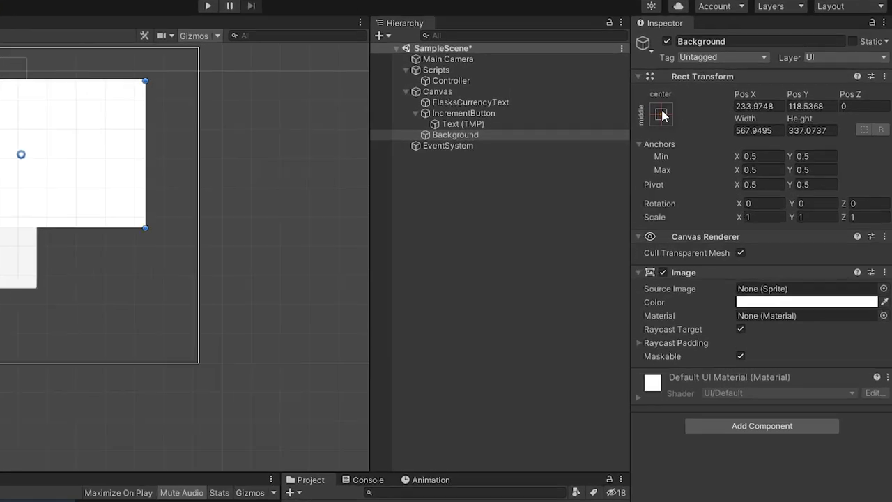
Step: Anchor the Background image to stretch in both directions and set its Left, Top, Right and Bottom offsets to 0
left_click(734, 100)
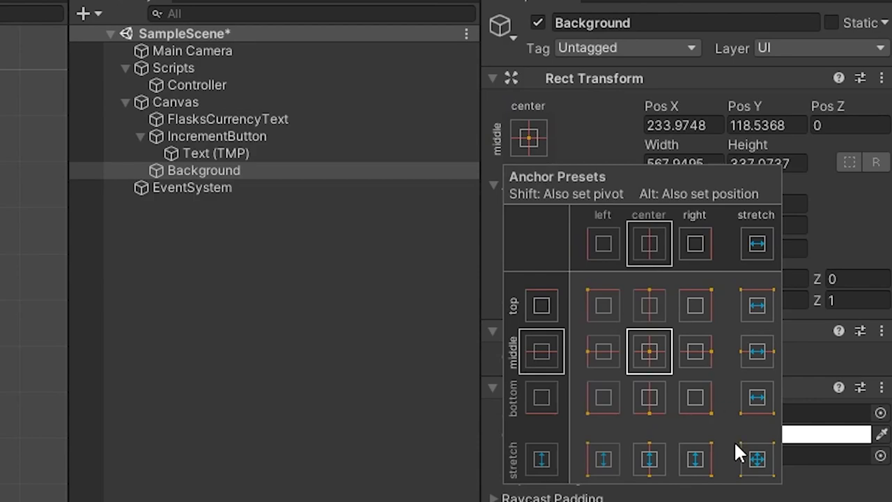
left_click(756, 458)
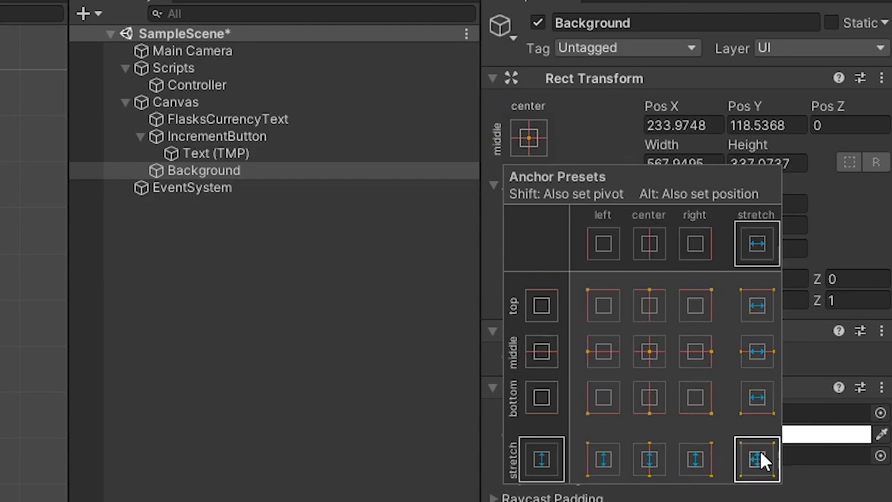
left_click(666, 125)
type("0")
key("Tab")
type("0")
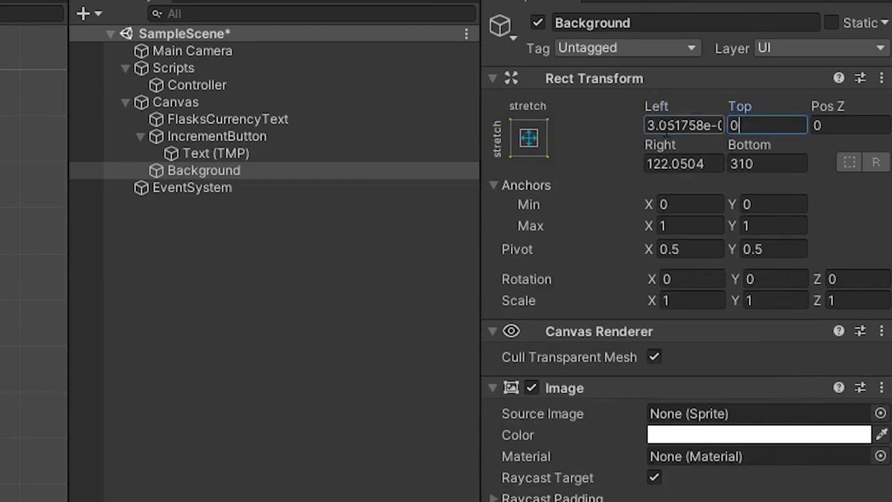
key("Tab")
key("Tab")
type("0")
key("Tab")
type("0")
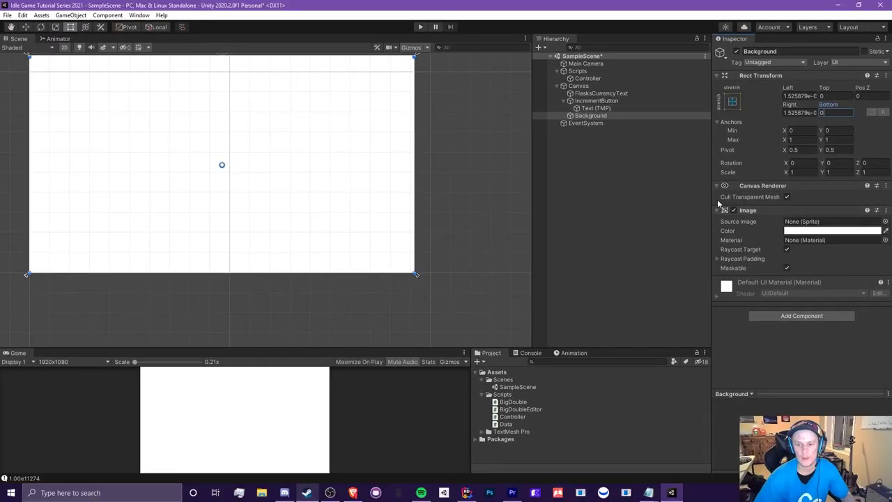
Step: Temporarily disable the Background's Image component, sample the dark blue of the Game view as its color, and enable it again
left_click(733, 210)
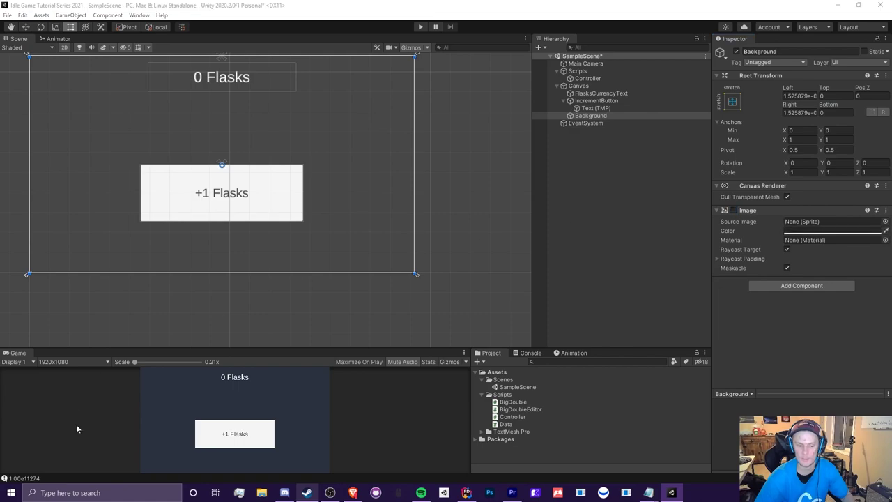
left_click(885, 231)
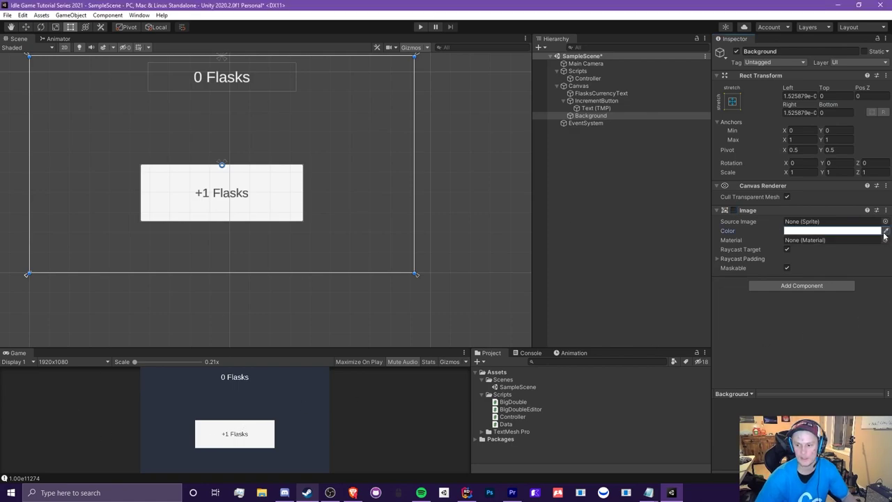
left_click(884, 231)
left_click(237, 396)
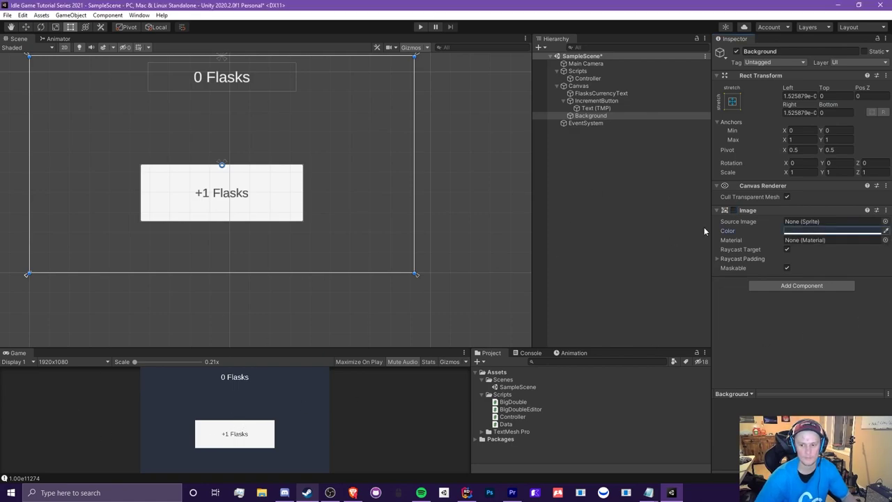
left_click(734, 209)
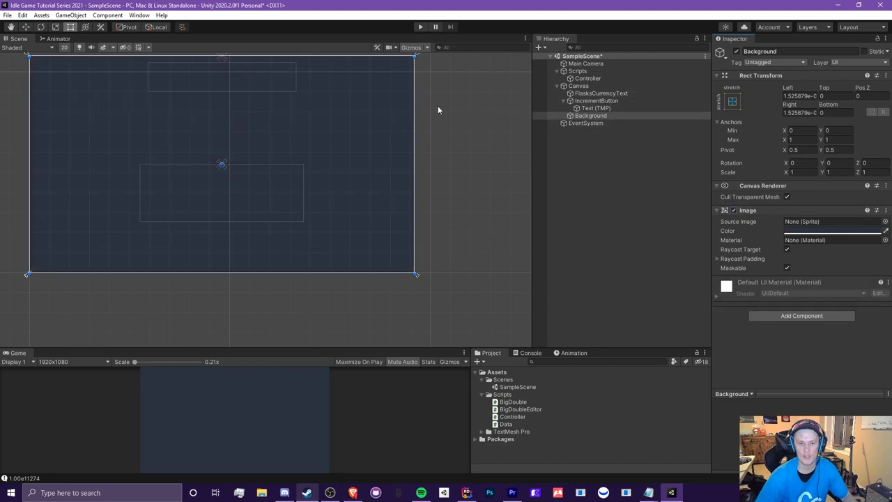
Step: Reorder Background to be the first child of the Canvas, above FlasksCurrencyText, so it renders behind the other elements
left_click_drag(602, 117, 602, 93)
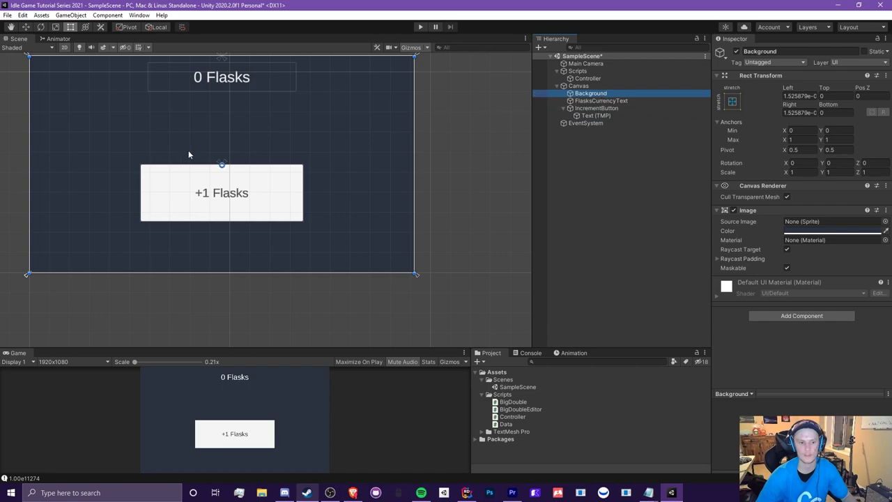
scroll(209, 160, "down", 5)
middle_click_drag(213, 159, 322, 158)
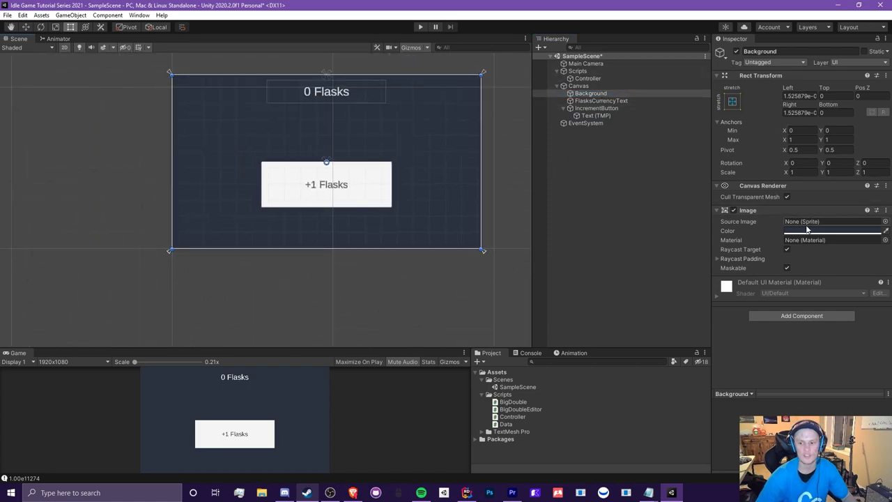
Step: Try a very pale blue as the Background image's color
left_click(832, 230)
left_click_drag(839, 295, 812, 276)
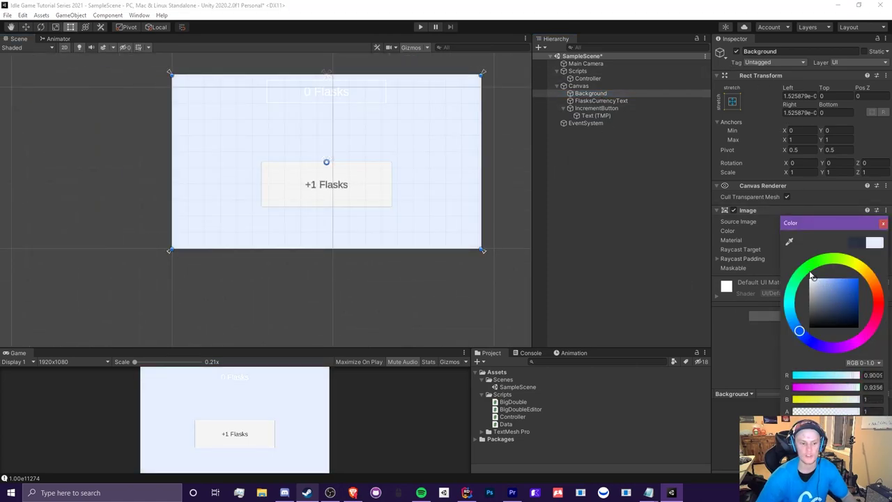
left_click(883, 224)
Step: Browse the built-in sprites, such as UISprite, InputFieldBackground and Background, as options for the Background's Source Image
left_click(885, 221)
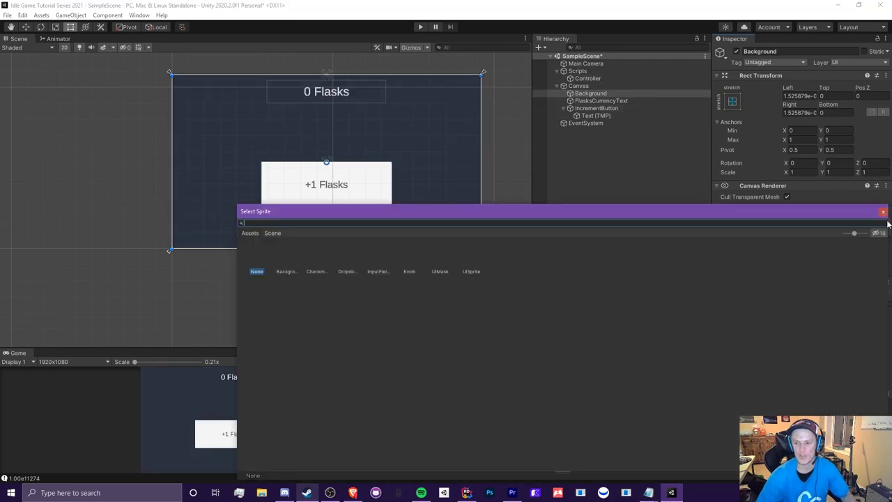
left_click(410, 256)
left_click(472, 256)
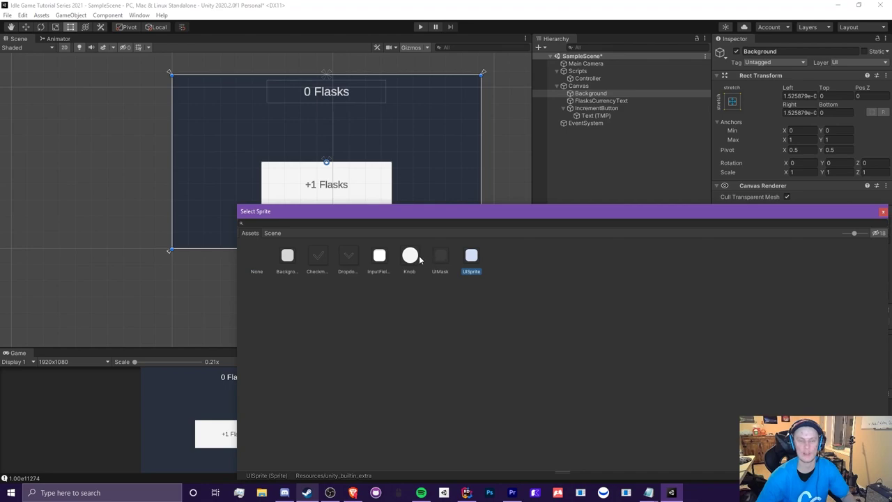
left_click(379, 255)
double_click(287, 255)
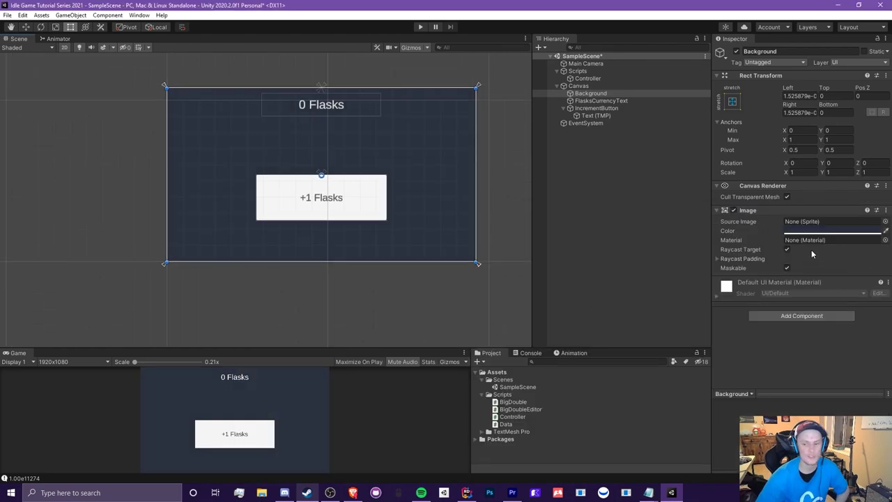
Step: Change the Background image's color to a saturated bright blue
left_click(819, 230)
left_click(852, 285)
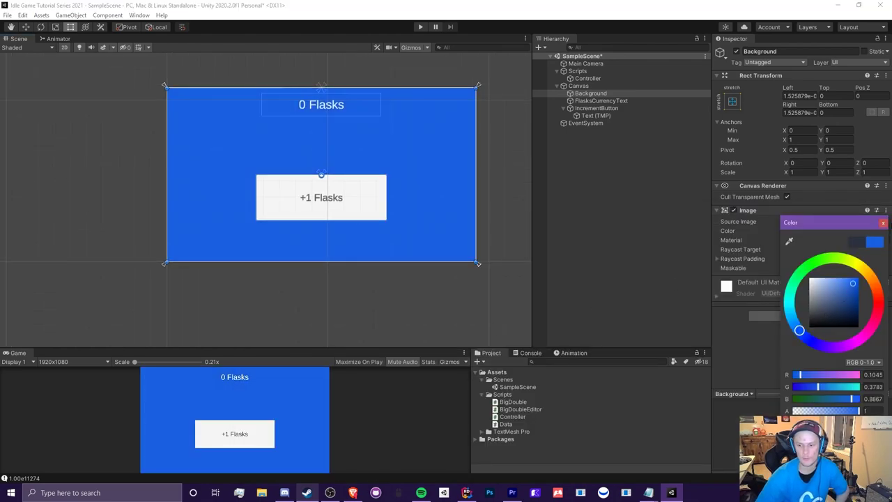
left_click(883, 223)
Step: Enlarge the Game view and try other display resolutions to check how the Background fills the screen
left_click_drag(248, 346, 223, 214)
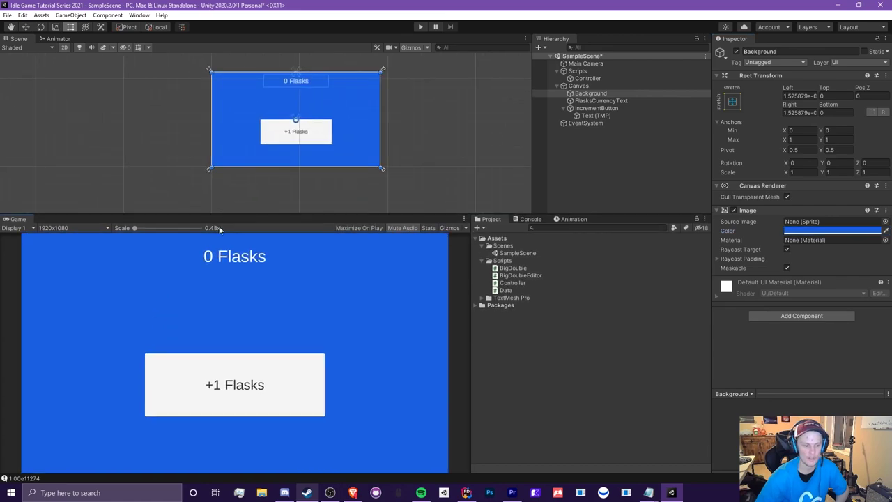
left_click(76, 227)
left_click(87, 322)
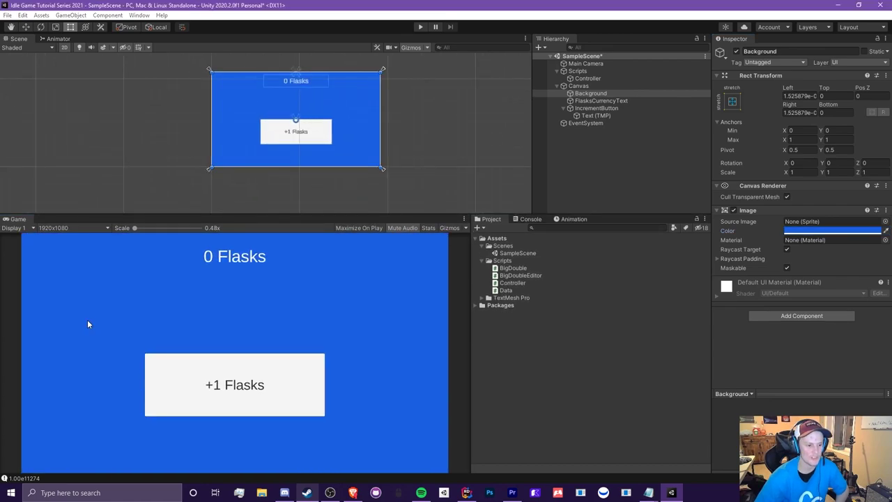
left_click(74, 227)
left_click(61, 330)
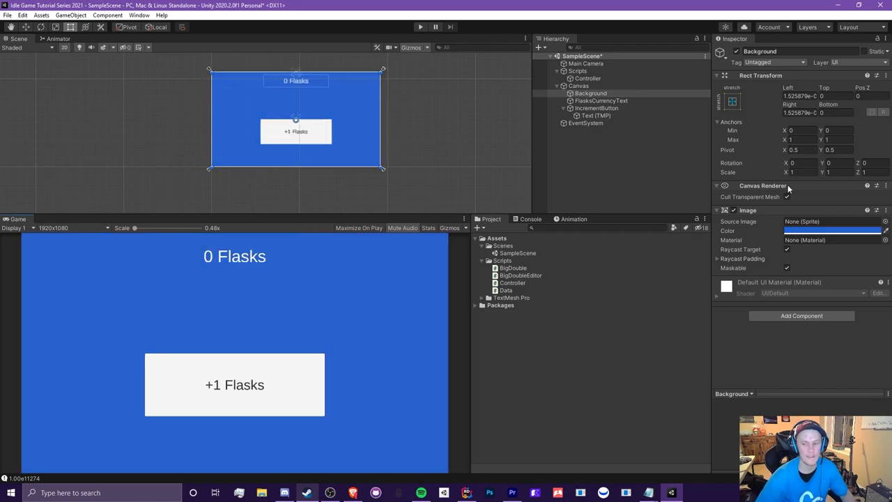
Step: Anchor the Background to middle center and preview it at 2436x1125 and 6sPot (640x1136)
left_click(732, 102)
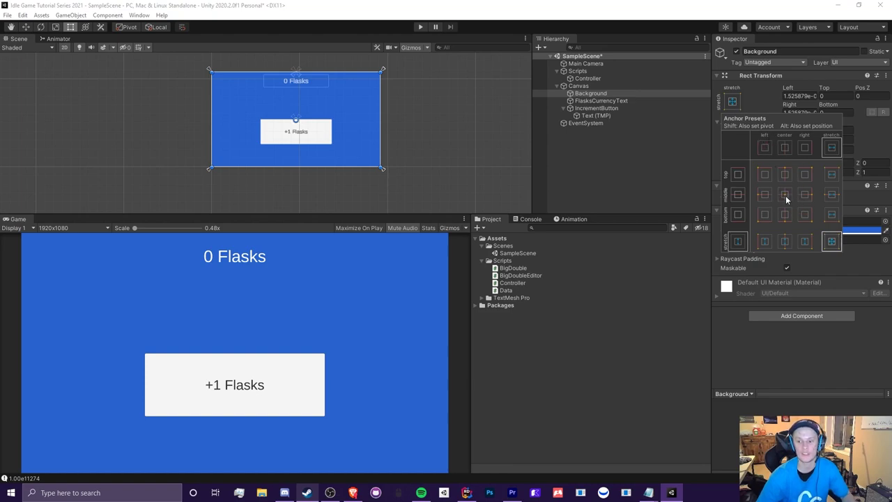
left_click(784, 194)
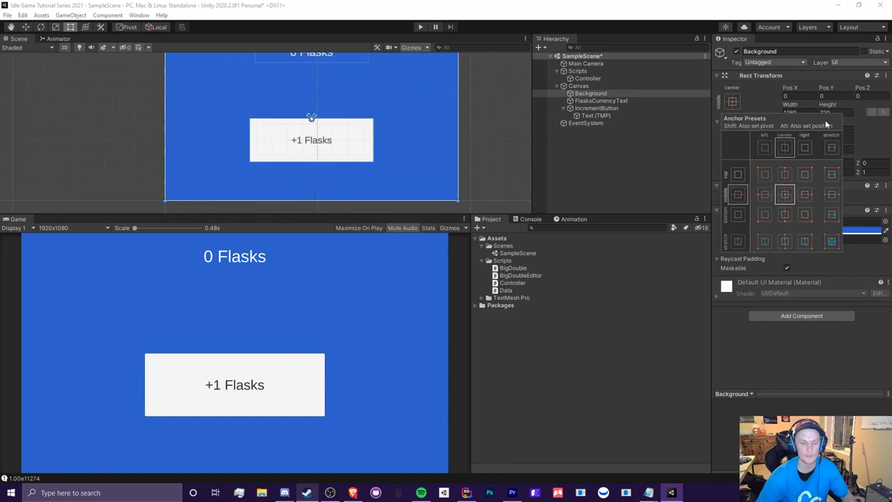
left_click(66, 225)
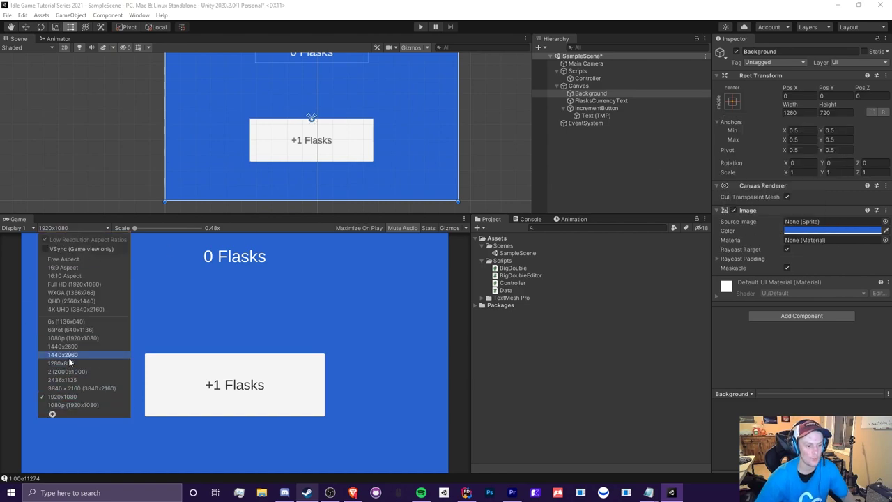
left_click(69, 329)
scroll(178, 77, "down", 2)
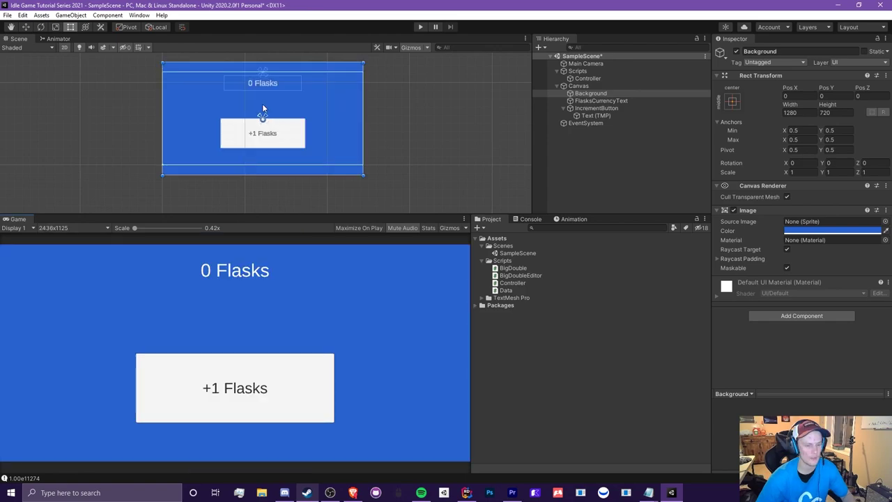
scroll(260, 99, "up", 3)
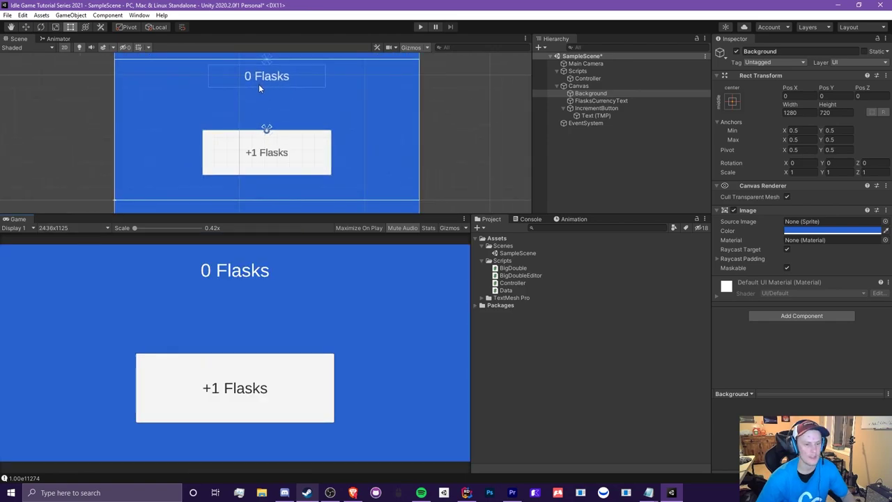
scroll(258, 88, "down", 4)
middle_click_drag(251, 96, 259, 117)
left_click(75, 228)
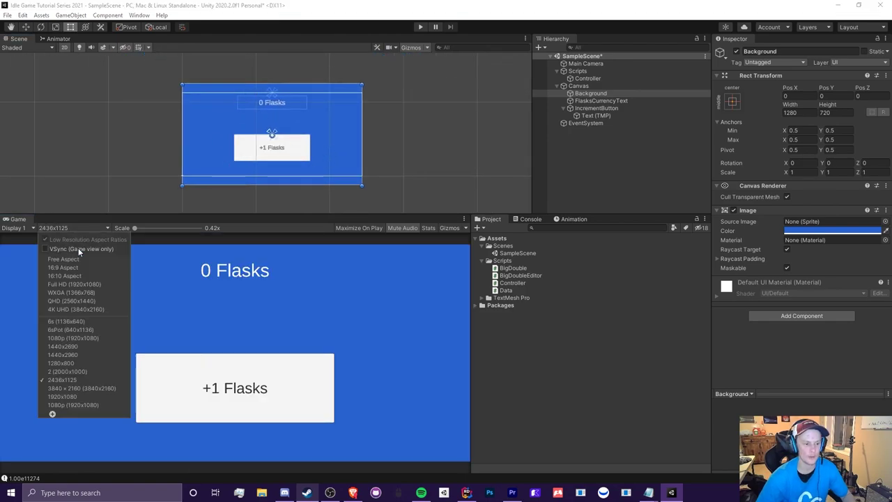
left_click(65, 329)
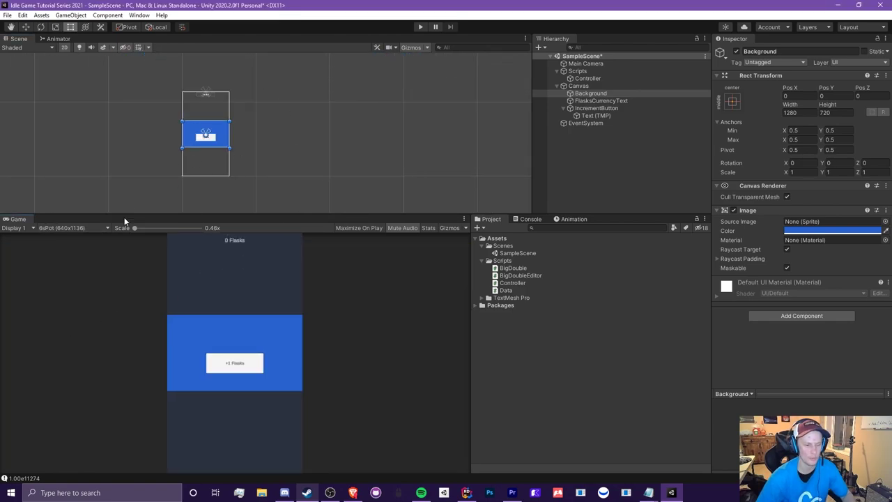
Step: Return the Game view to 1920x1080 and anchor the Background to stretch in both directions again
left_click(98, 227)
left_click(68, 394)
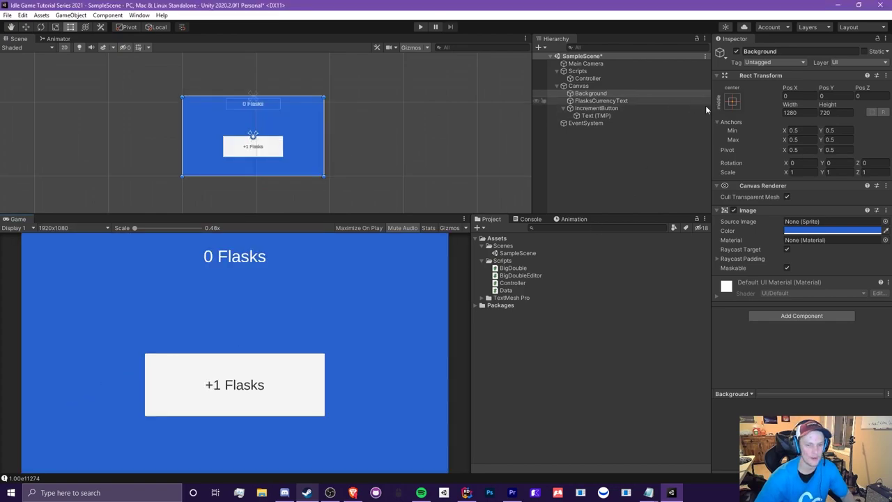
left_click(732, 102)
left_click(831, 242)
Step: Check IncrementButton's placement at the 6sPot (640x1136) resolution, then return the Game view to 1920x1080
left_click(596, 108)
scroll(269, 159, "up", 4)
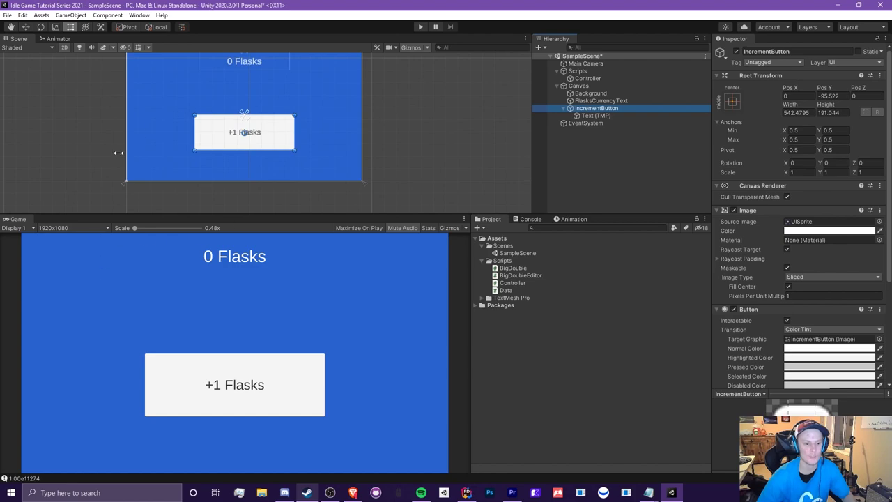
left_click(85, 229)
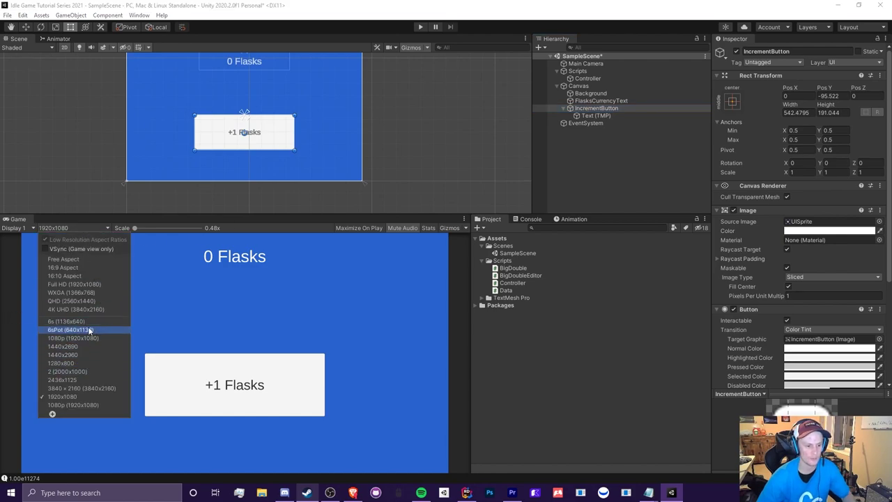
left_click(48, 330)
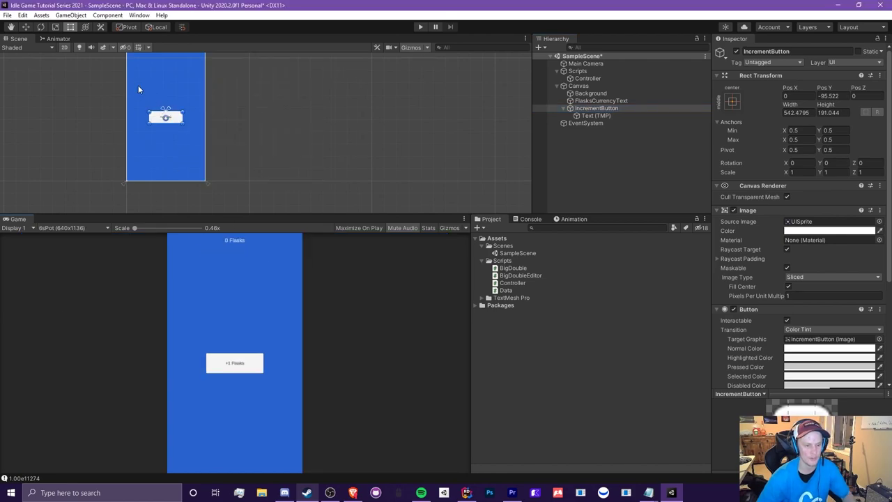
left_click(87, 228)
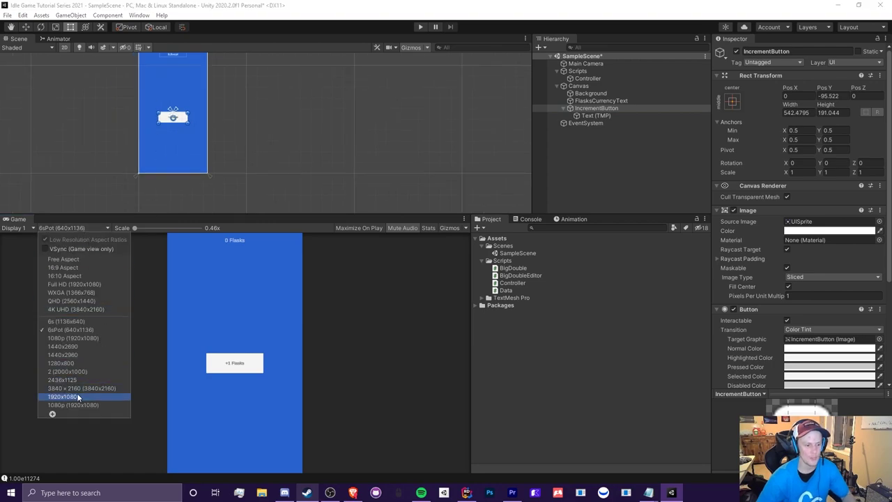
left_click(78, 396)
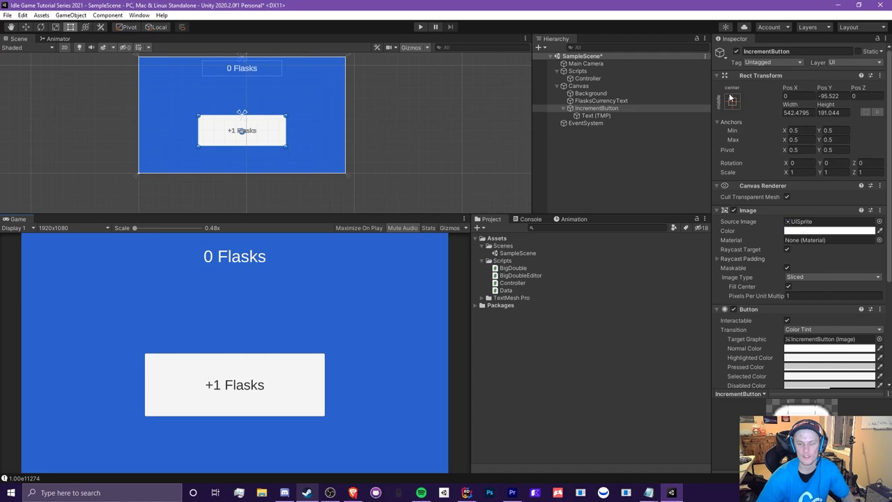
Step: Change IncrementButton's anchor preset to bottom center
left_click(586, 109)
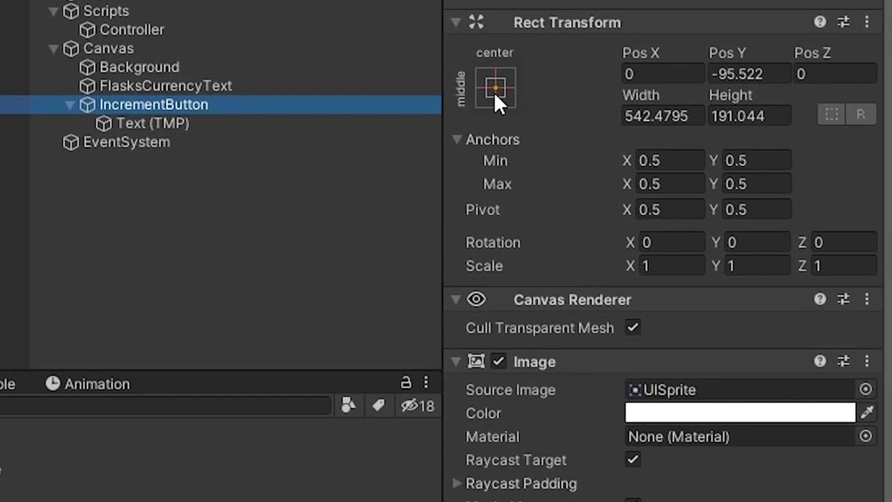
left_click(732, 101)
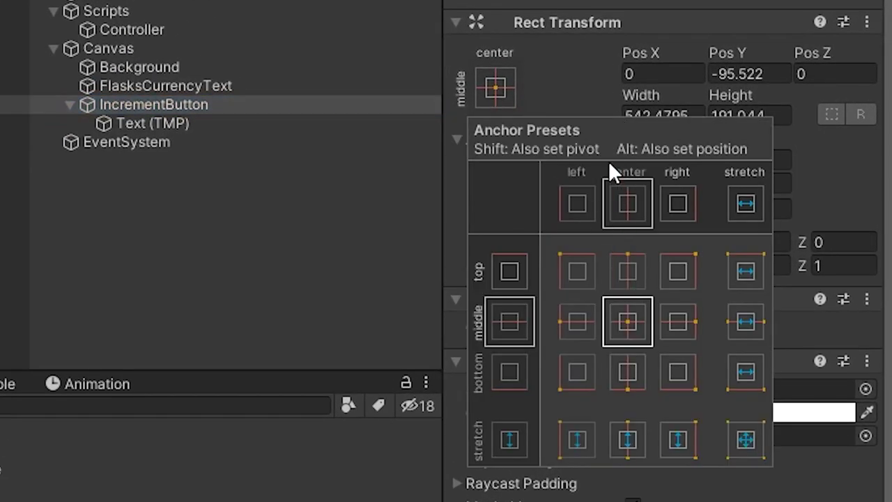
left_click(627, 375)
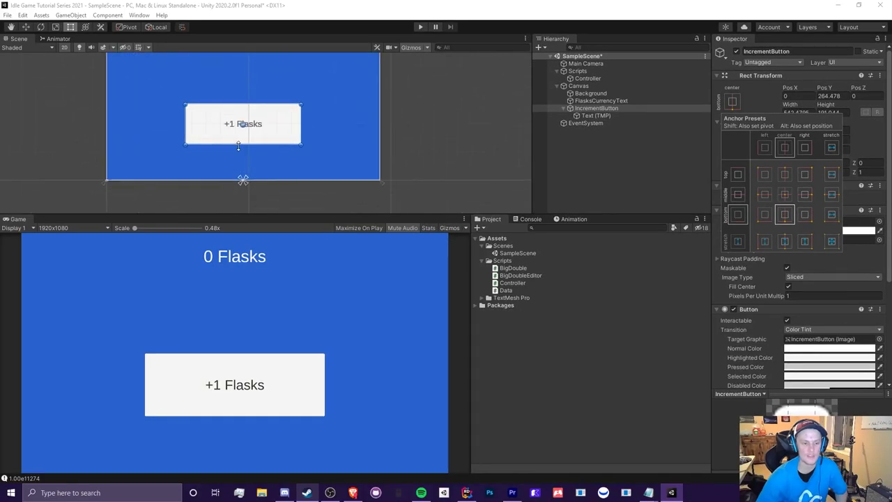
scroll(237, 146, "up", 2)
Step: Preview the button at 6sPot (640x1136), and lower it to Pos Y 143 with the Game view back at 1920x1080
left_click(70, 228)
left_click(70, 227)
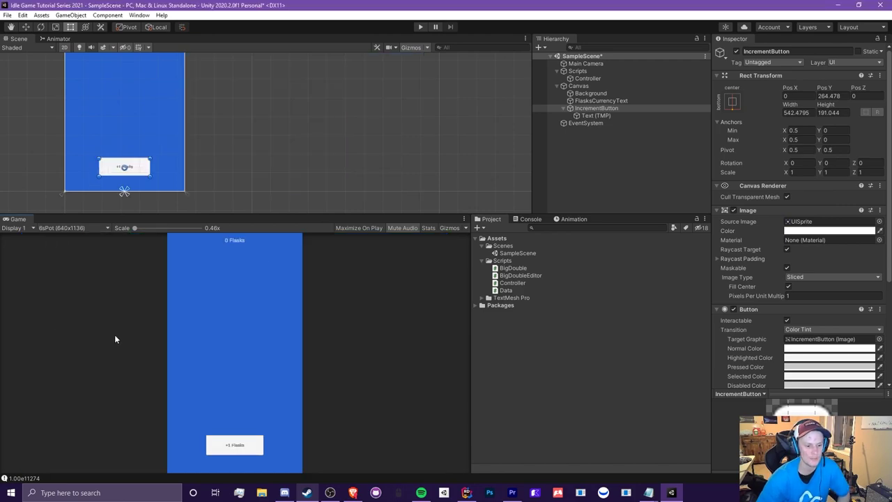
left_click(69, 228)
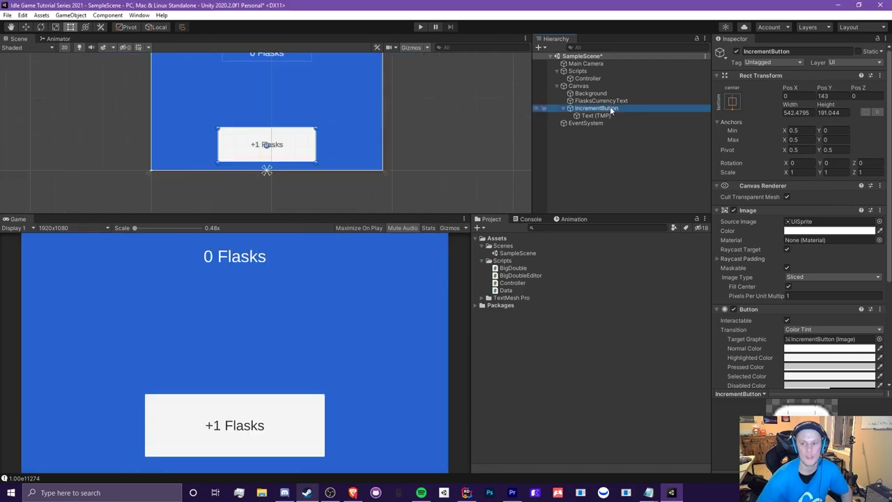
Step: Collapse IncrementButton in the hierarchy and set both the anchor and the pivot of FlasksCurrencyText to top center
left_click(562, 108)
left_click(579, 101)
middle_click_drag(414, 74, 432, 91)
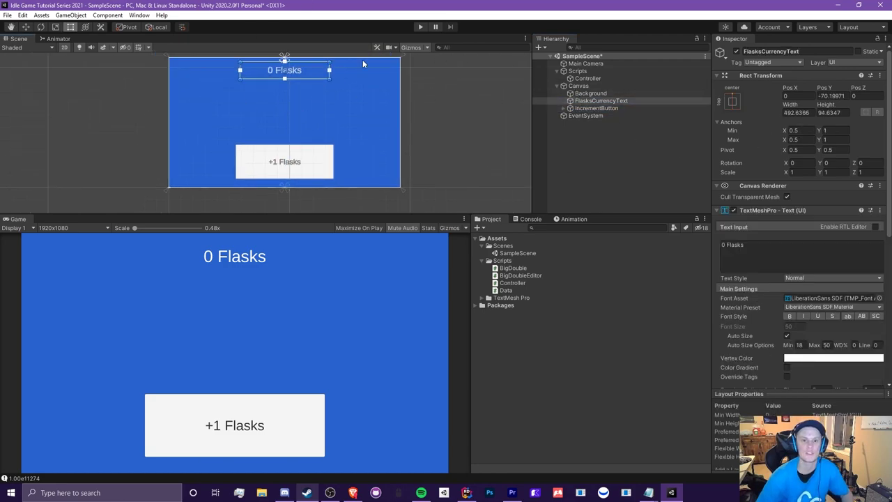
middle_click_drag(490, 80, 498, 84)
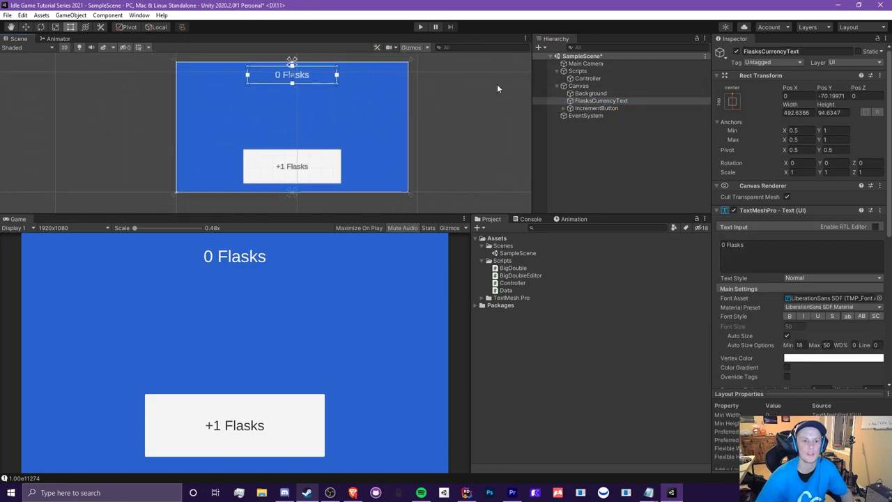
left_click(731, 101)
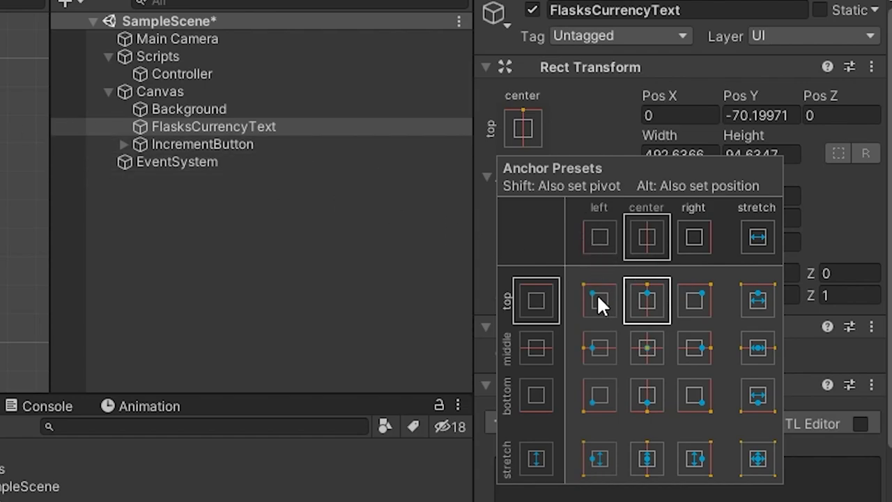
left_click(647, 301, "shift")
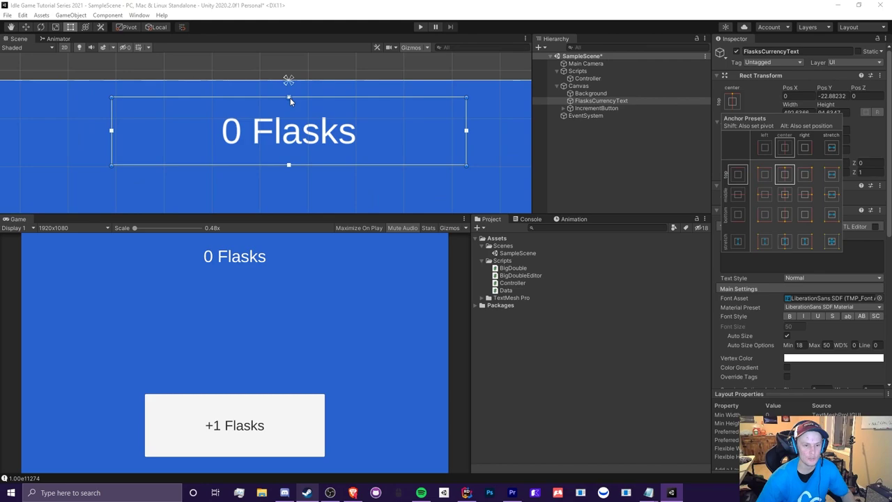
Step: Move FlasksCurrencyText's pivot to its center, try rotating the text around it, and undo the rotation
left_click_drag(290, 98, 356, 134)
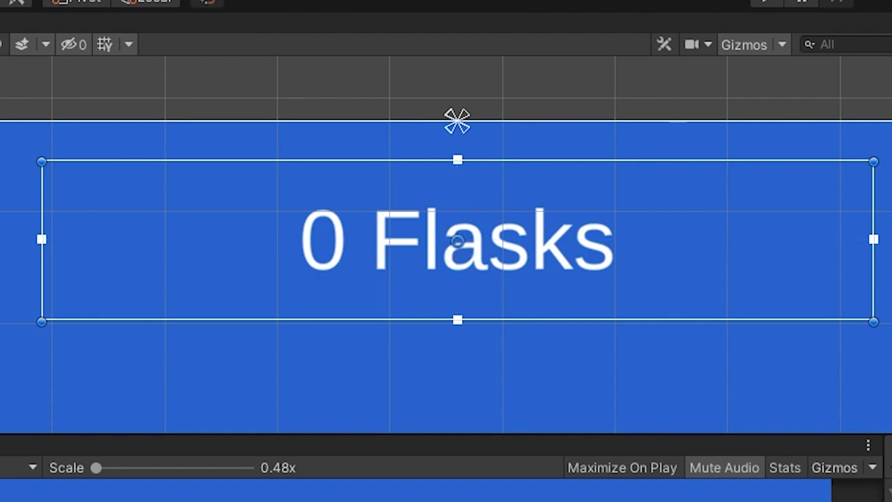
key("e")
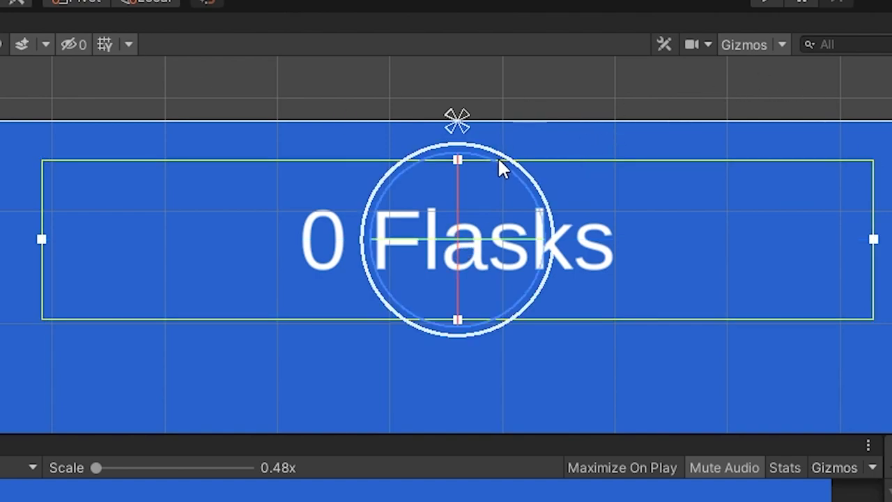
left_click_drag(497, 165, 493, 201)
key("ctrl+z")
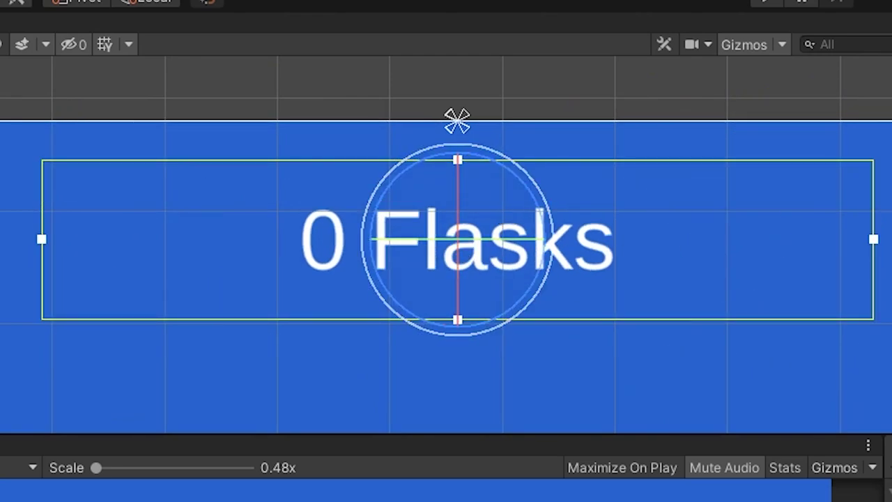
Step: Move FlasksCurrencyText's pivot toward the right end of its box, try rotating the text around it twice, and undo the rotations
key("t")
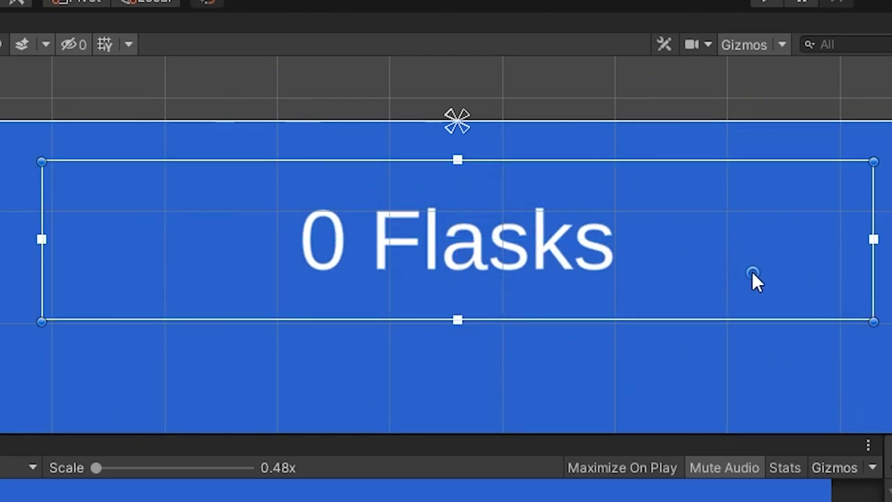
key("e")
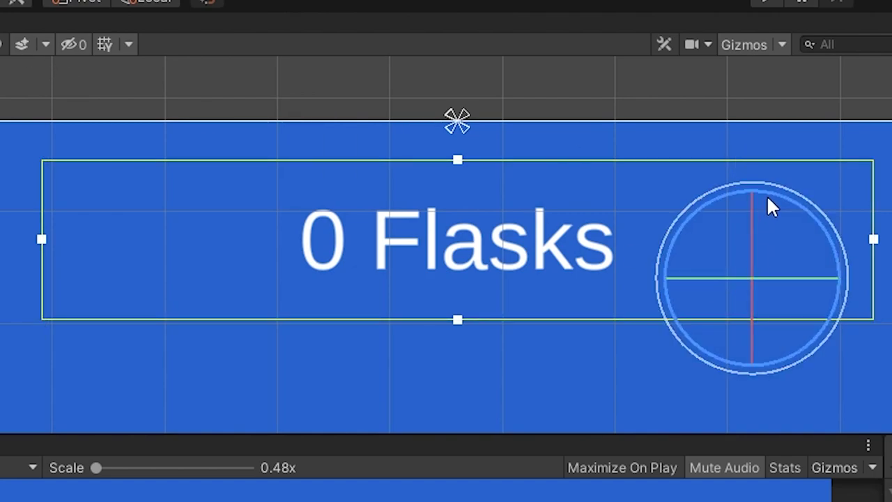
left_click_drag(767, 199, 693, 141)
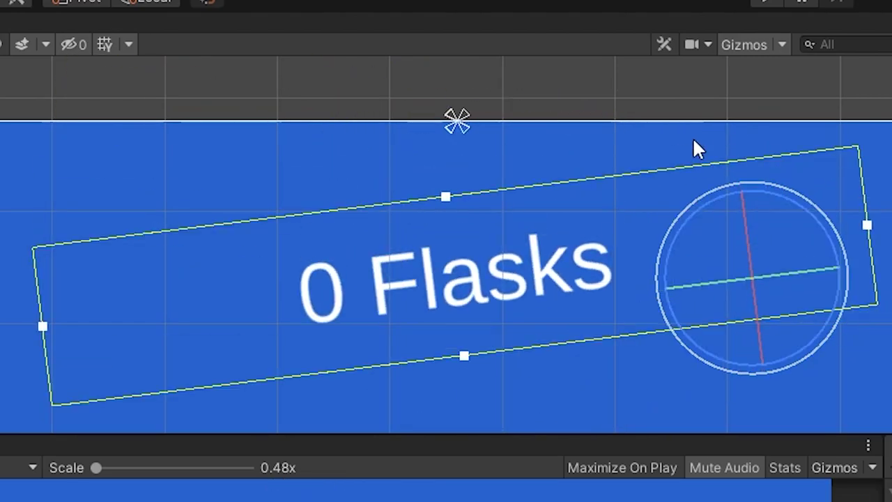
key("ctrl+z")
left_click_drag(716, 198, 730, 183)
key("ctrl+z")
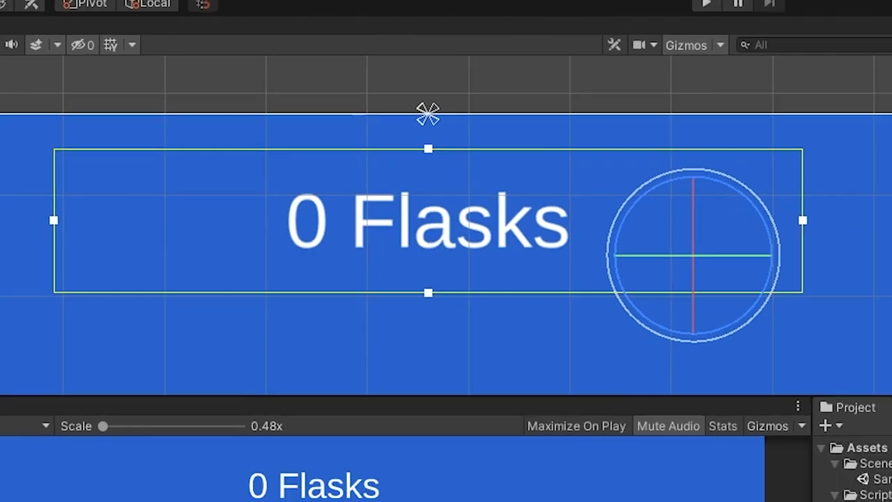
Step: Return FlasksCurrencyText's pivot to its center, keeping the anchor at top center
left_click(732, 100)
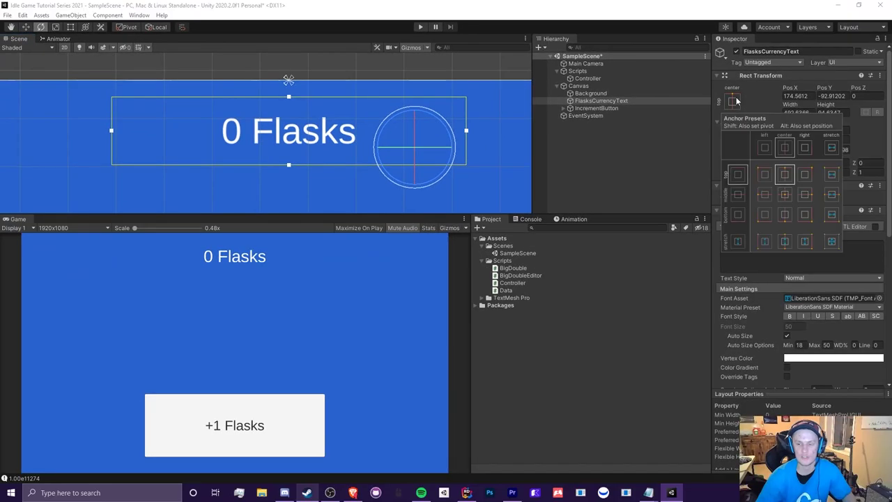
left_click(785, 195, "shift")
left_click(784, 174)
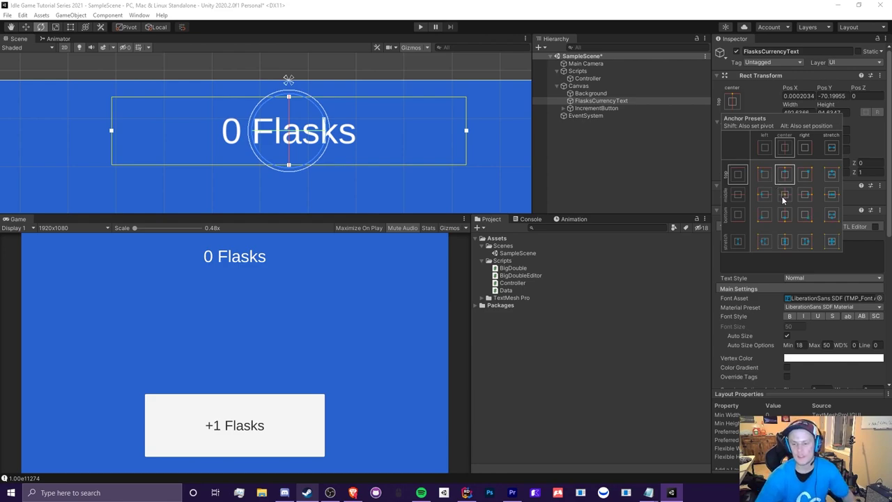
Step: Try the top left anchor and pivot preset on FlasksCurrencyText, then set both anchor and pivot to top center
left_click(764, 194, "shift")
left_click(763, 175)
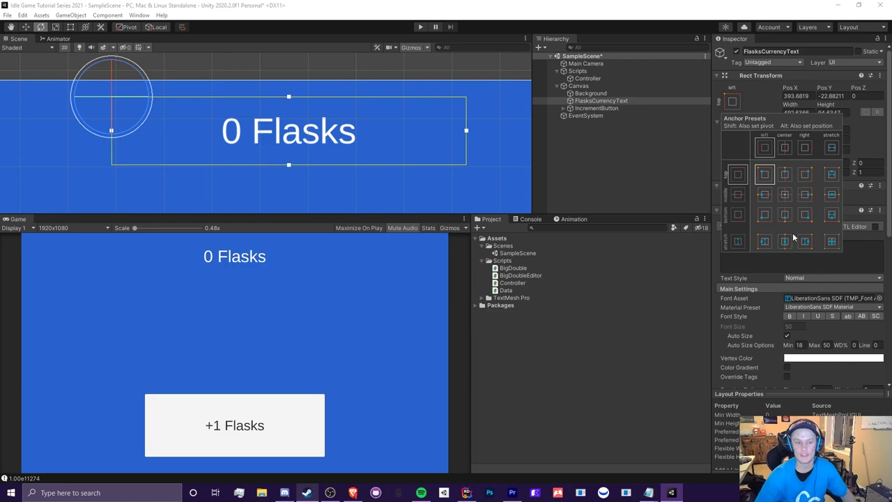
left_click(784, 175)
scroll(384, 116, "down", 5)
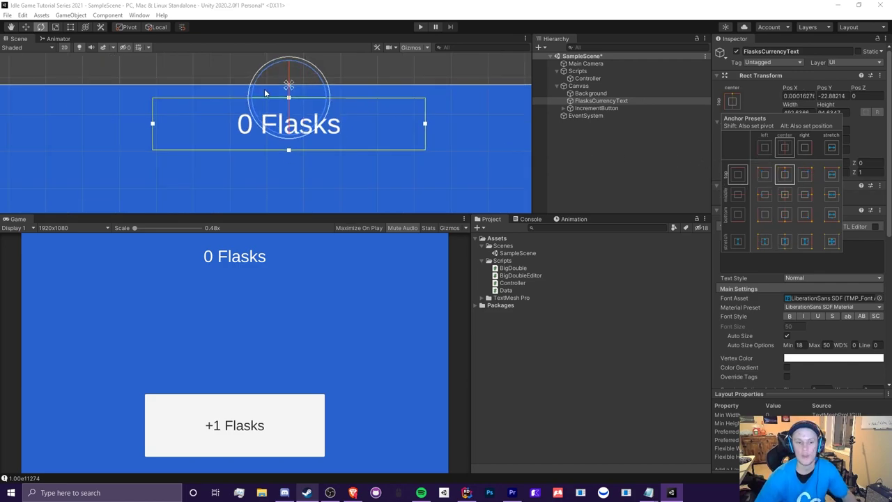
scroll(348, 103, "down", 2)
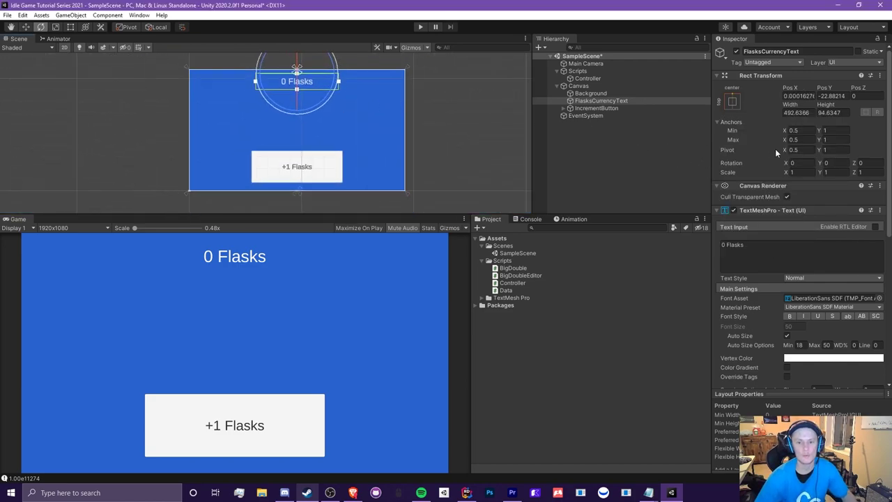
Step: Try snapping FlasksCurrencyText to various corner, edge, middle and stretch anchor presets, with pivot and position set along with the anchor
left_click(732, 101)
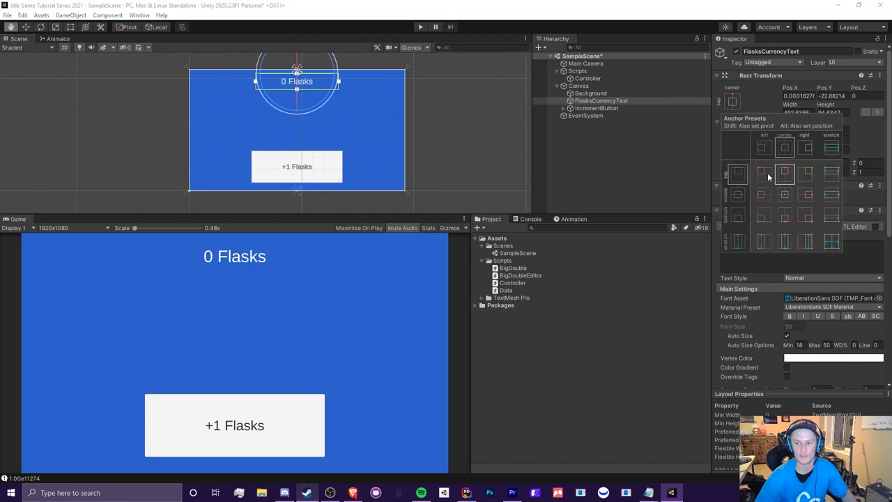
left_click(806, 173)
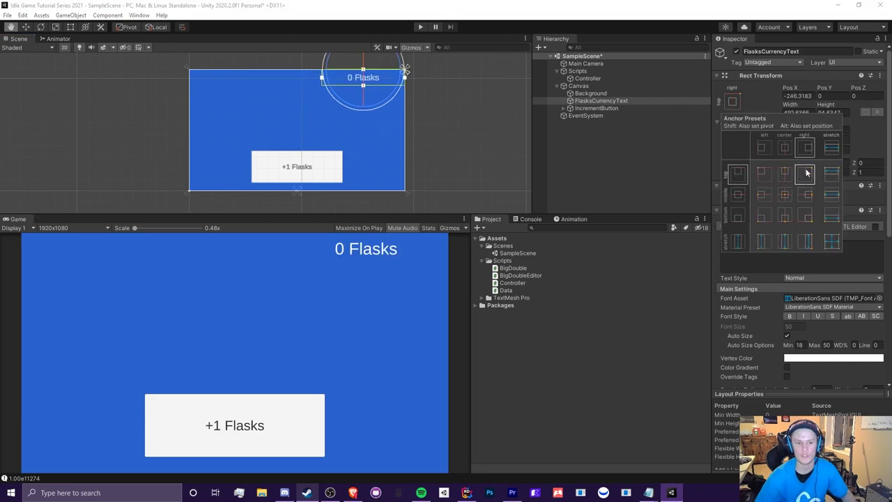
left_click(785, 172)
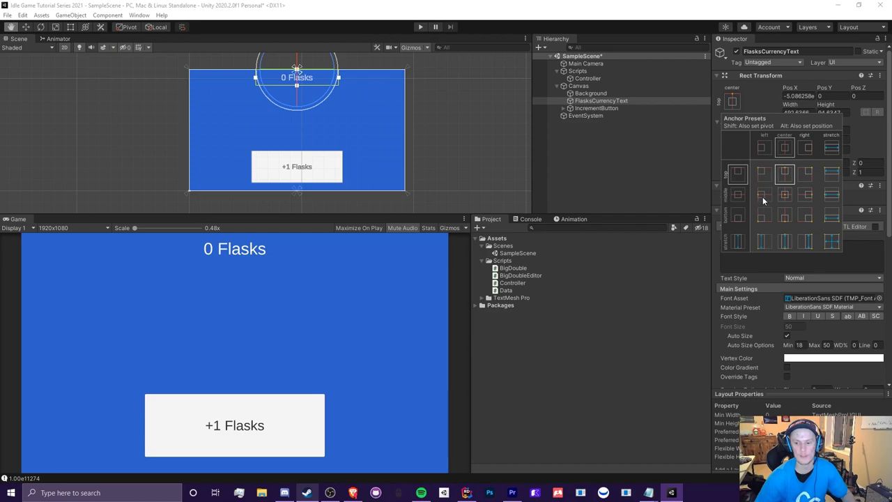
left_click(762, 195)
left_click(761, 216)
left_click(785, 216)
left_click(784, 193)
left_click(762, 193)
left_click(829, 241)
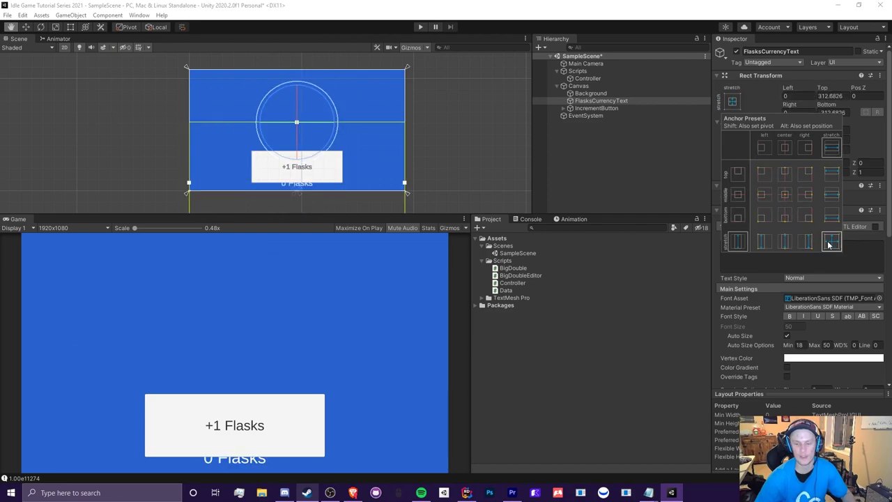
left_click(829, 216)
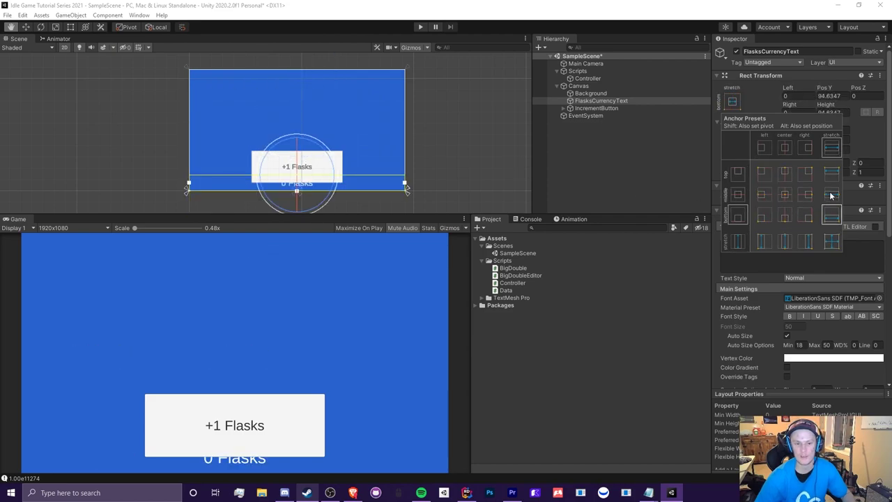
left_click(830, 172)
Step: Snap FlasksCurrencyText's anchor, pivot and position to top center
left_click(803, 175, "alt+shift")
left_click(785, 174, "alt+shift")
left_click(784, 194, "alt+shift")
left_click(782, 176, "alt+shift")
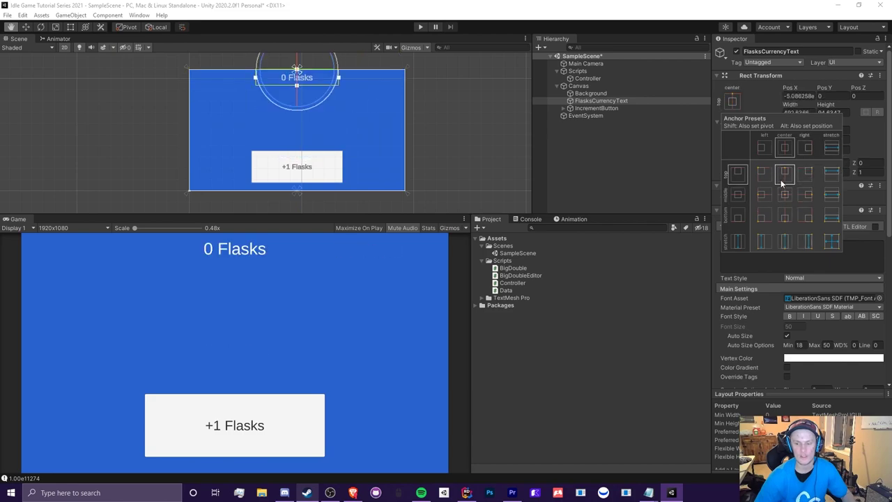
key("alt")
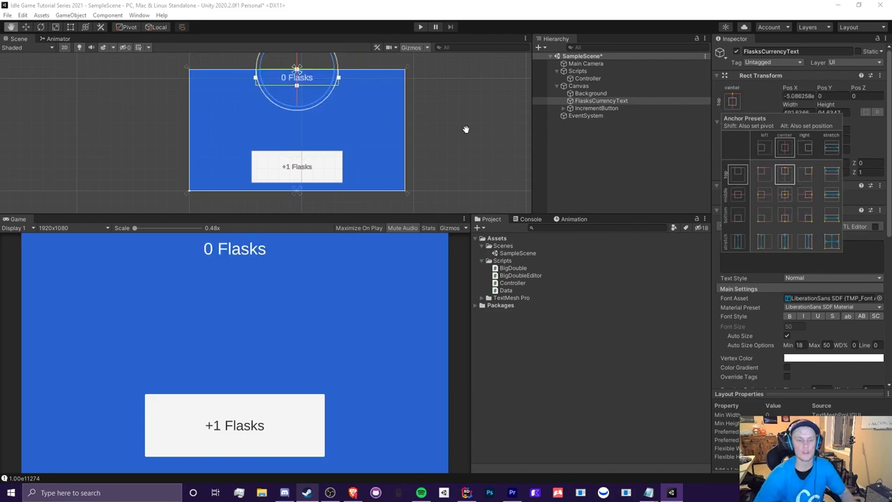
Step: Set FlasksCurrencyText's Pos Y to -50
scroll(297, 61, "up", 5)
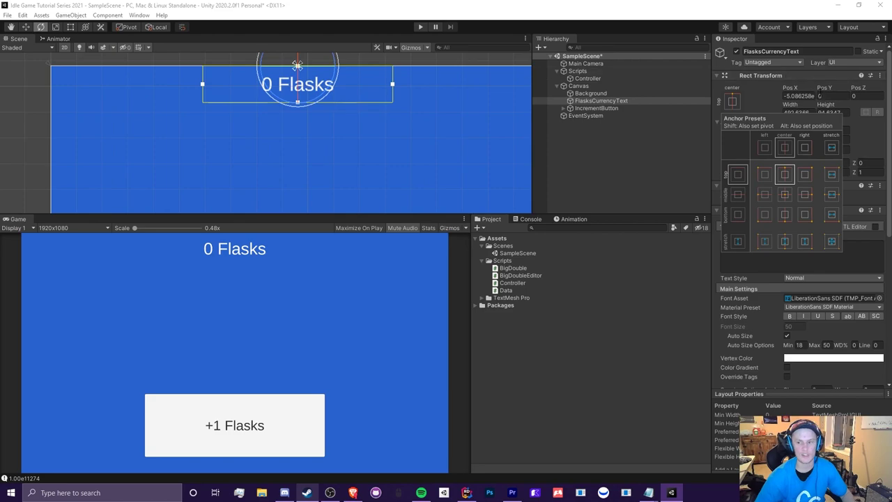
left_click(834, 97)
key("BackSpace")
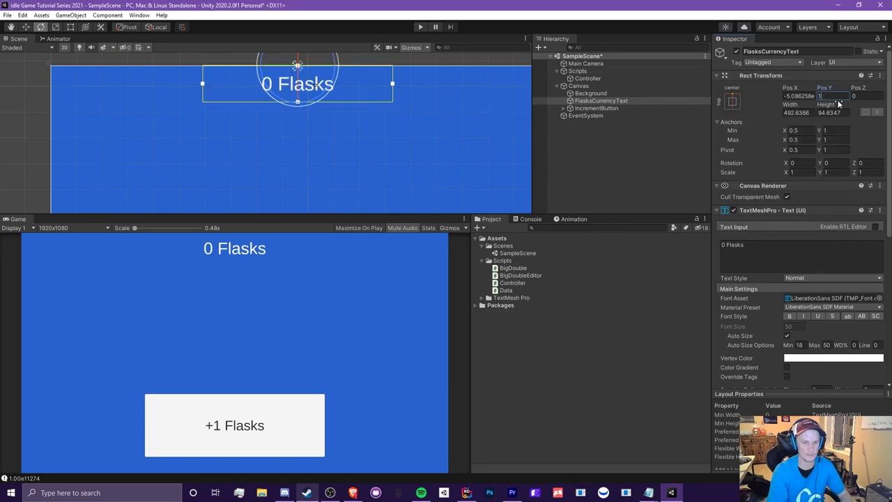
type("-50")
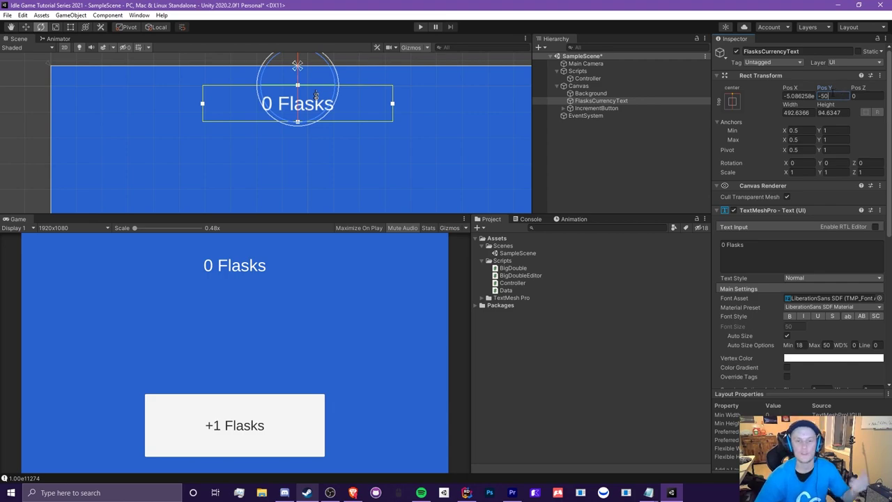
Step: Center FlasksCurrencyText's pivot while keeping its anchor at top center, and set its Pos Y to -75
left_click(73, 29)
scroll(297, 88, "up", 12)
left_click(732, 101)
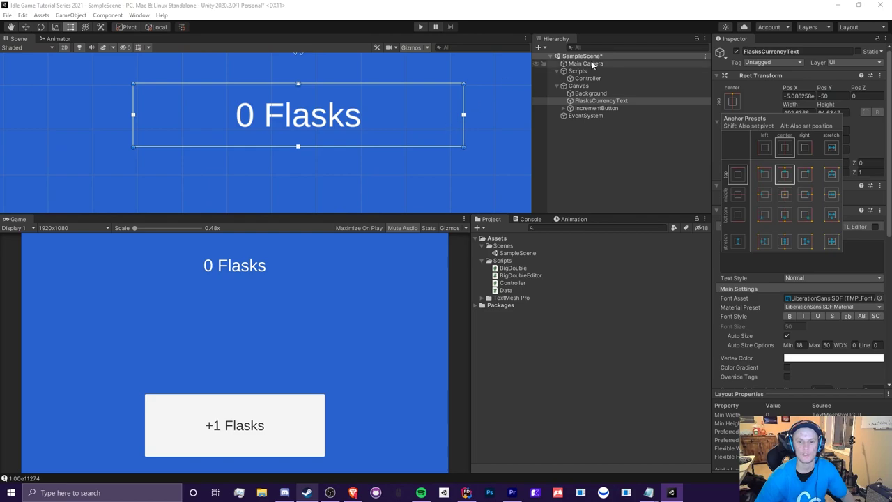
left_click(784, 196)
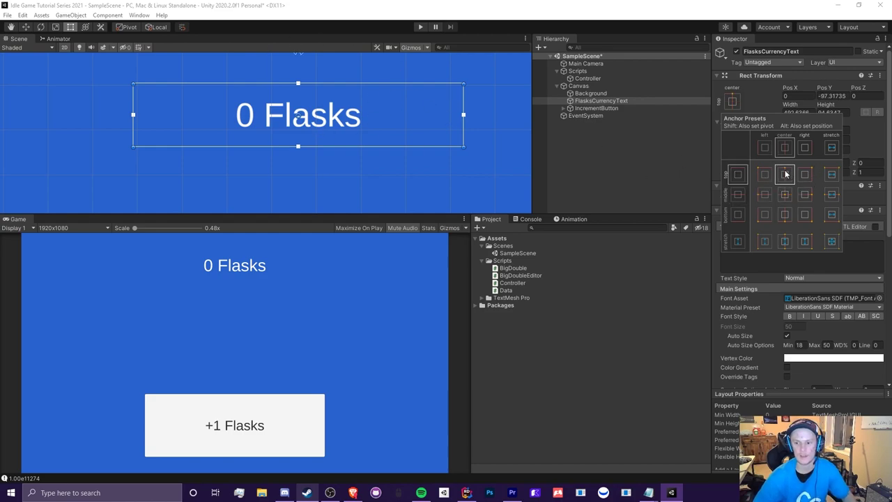
scroll(325, 129, "down", 3)
left_click(325, 69)
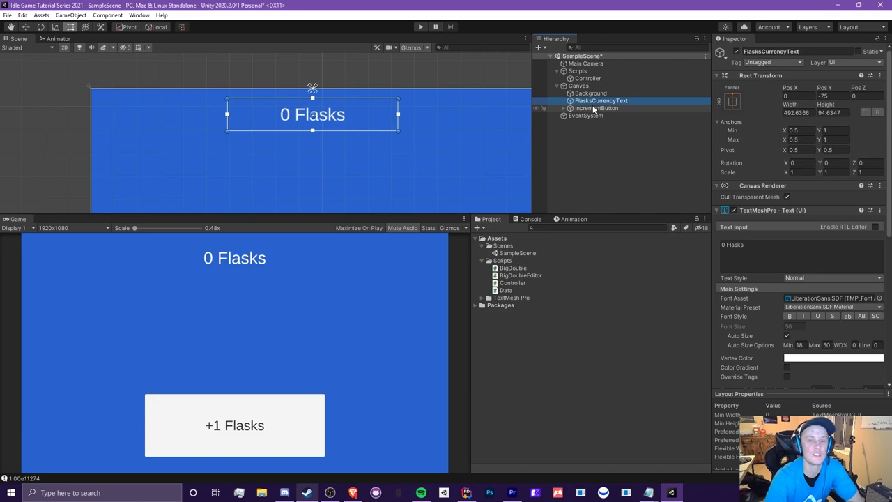